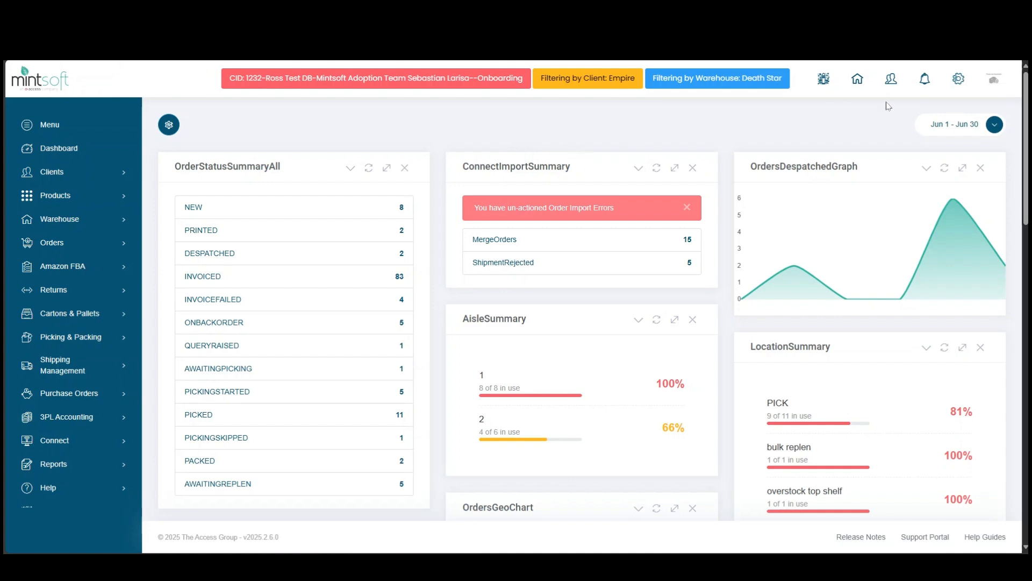
- Open the Despatch Note Templates page among the custom document settings
click(959, 79)
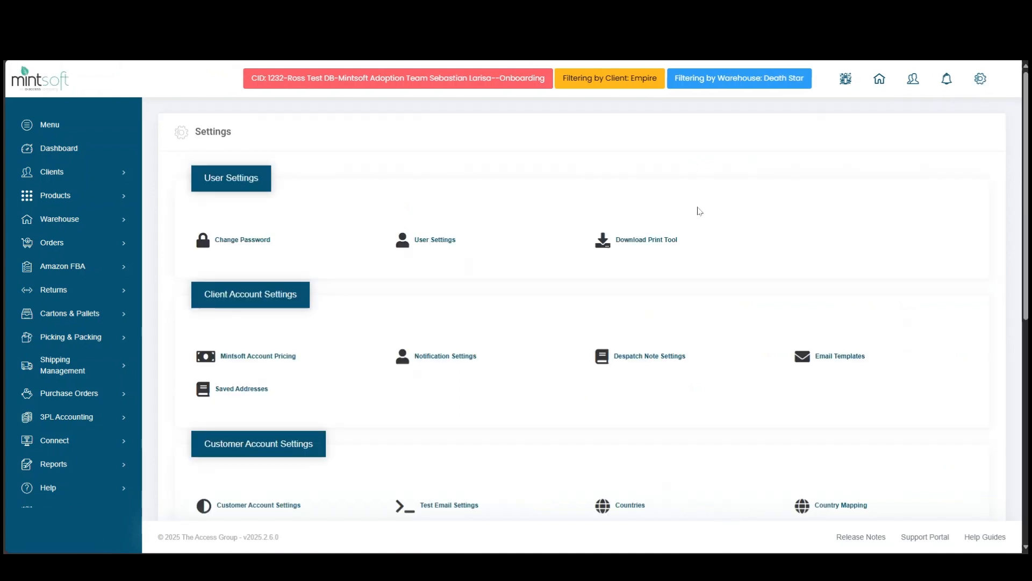
scroll(635, 210, down, 8)
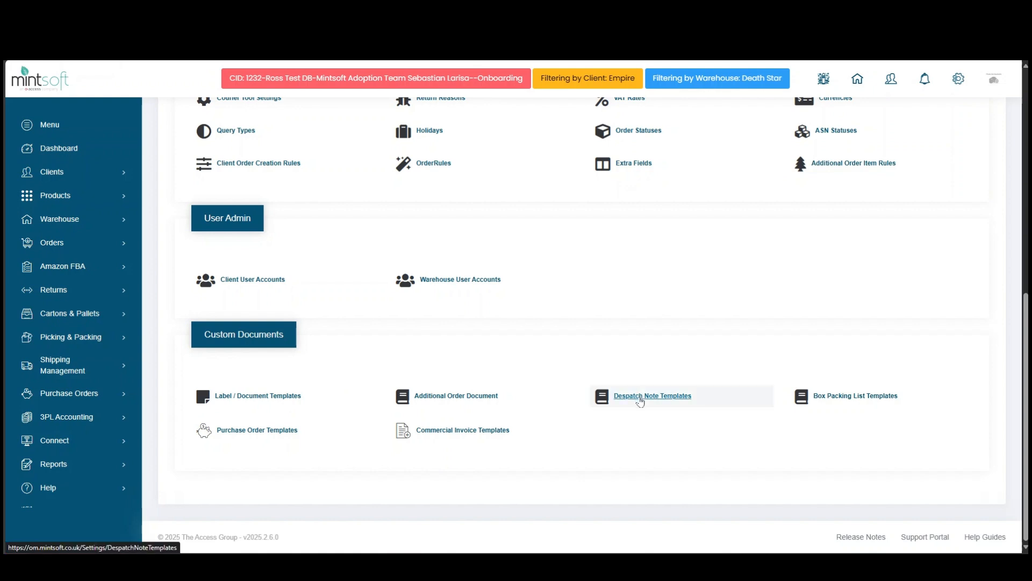
click(640, 401)
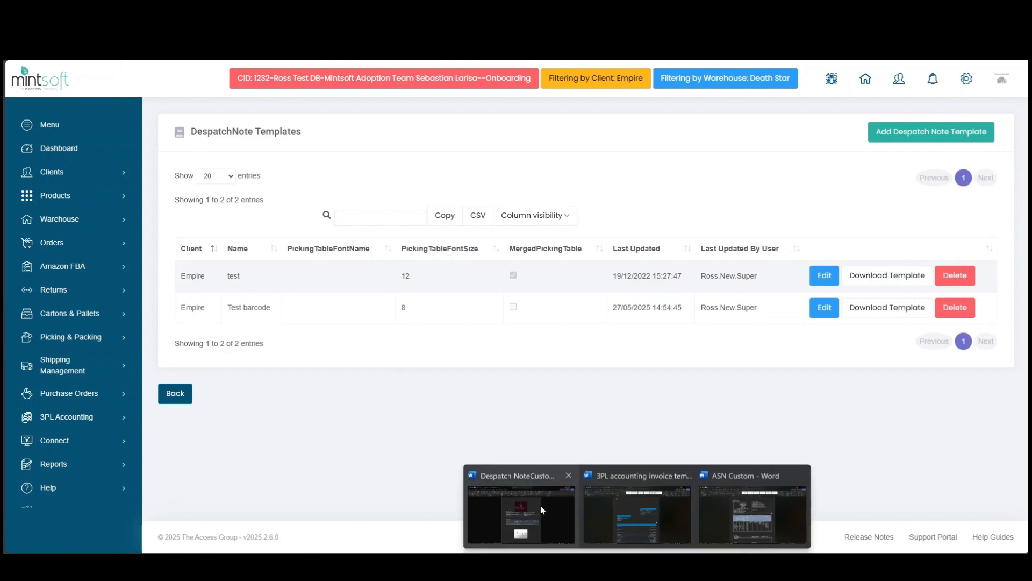
- Switch to the custom despatch note document in Word and examine its order details and picking list fields
click(540, 505)
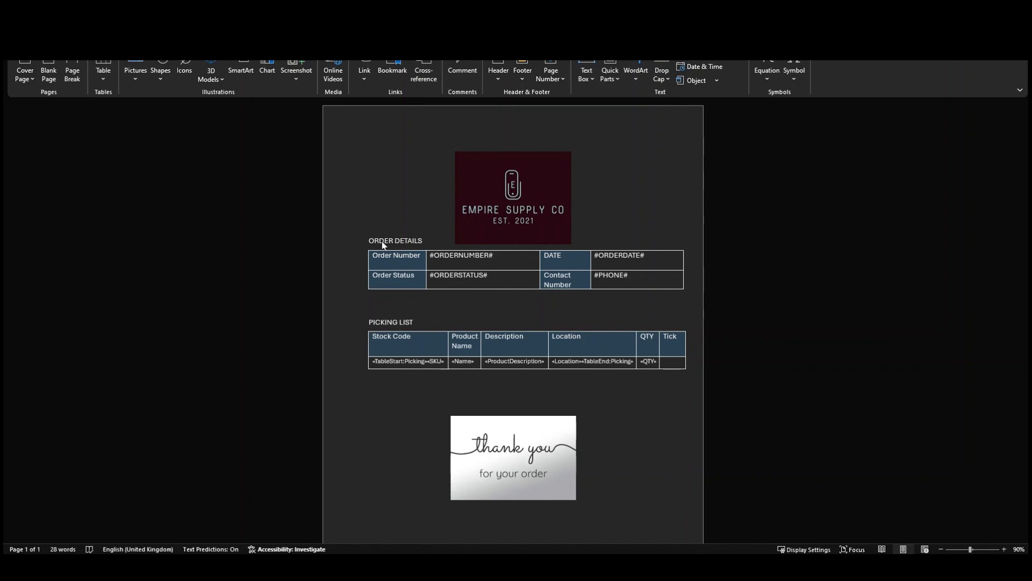
click(482, 272)
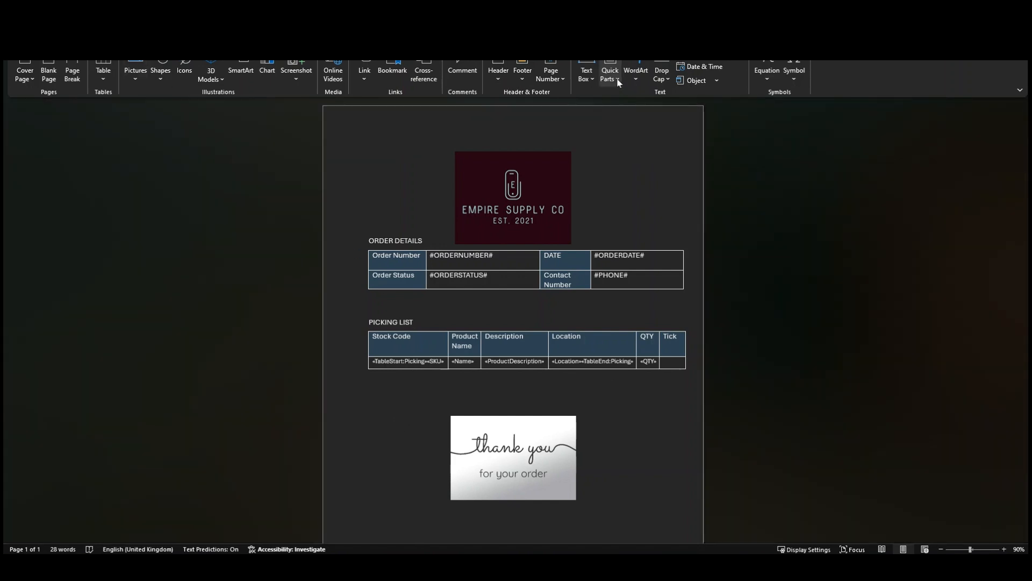
- Look at the MergeField properties among the document's insertable fields, and leave without inserting one
click(617, 81)
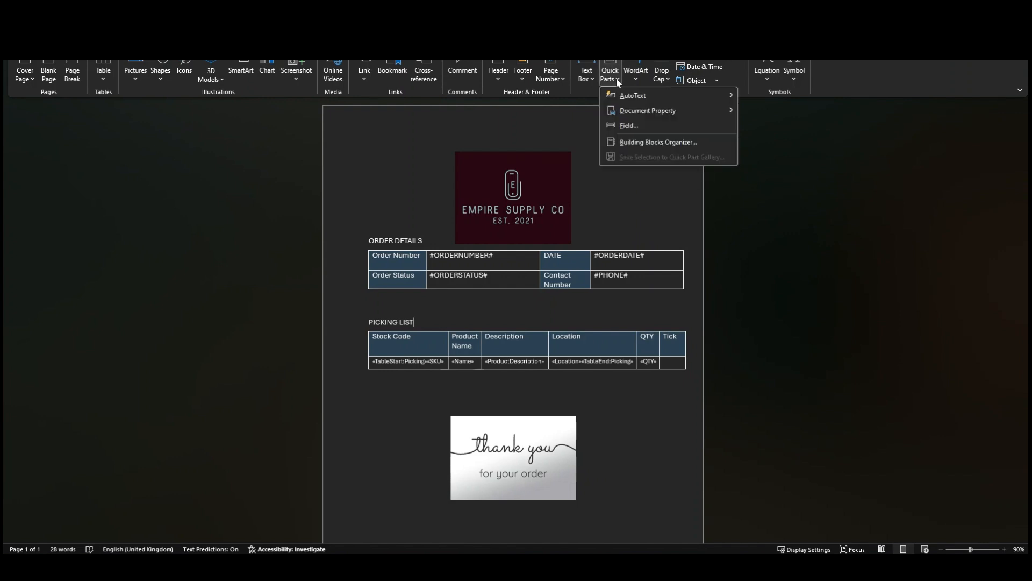
click(637, 126)
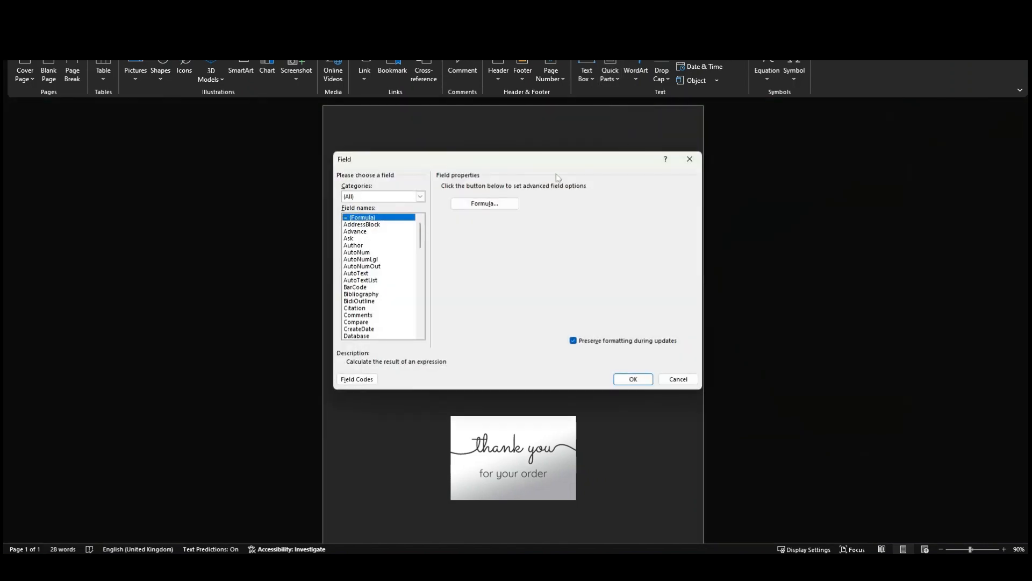
scroll(383, 290, down, 5)
scroll(382, 291, down, 3)
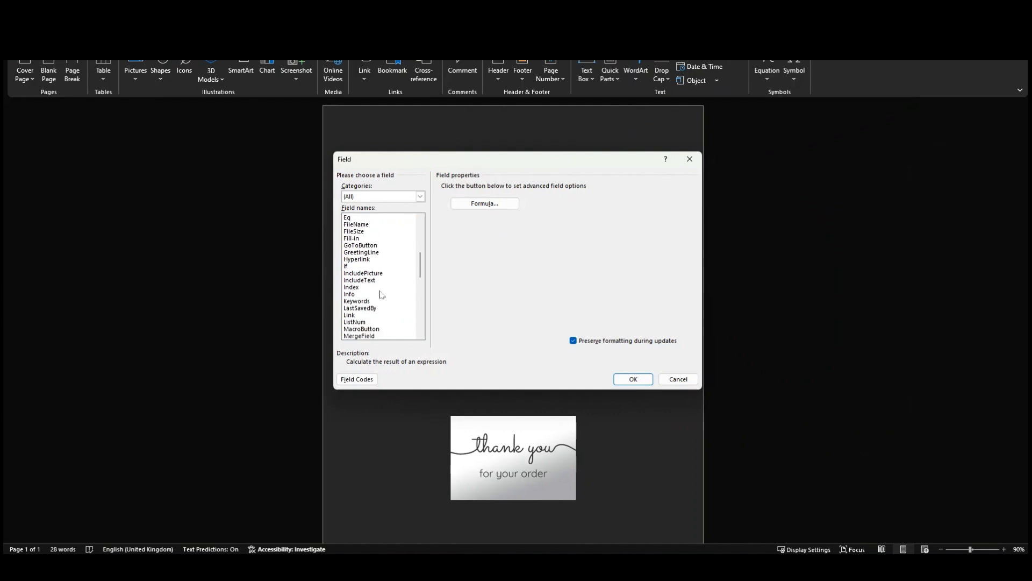
click(379, 321)
click(379, 315)
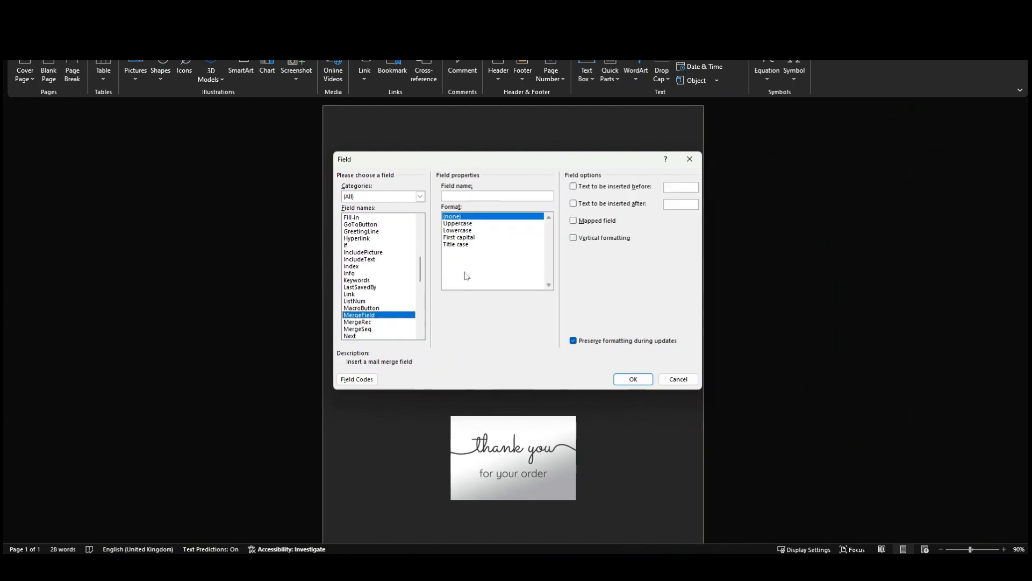
click(476, 195)
click(679, 378)
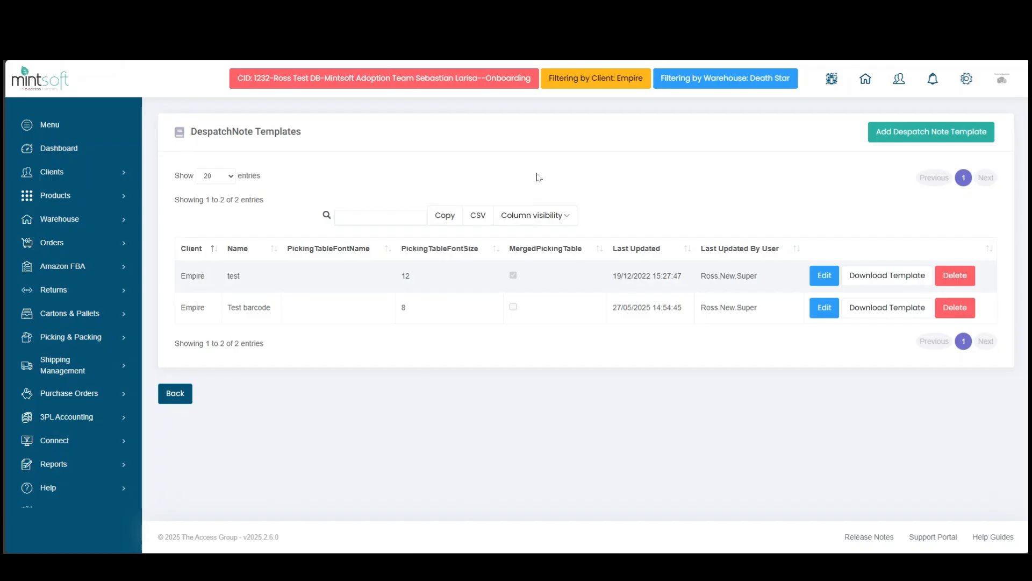
- Start a new despatch note template in Mintsoft for client Empire, using the custom despatch note .docx file, and name it Custom Despatch Note
click(905, 144)
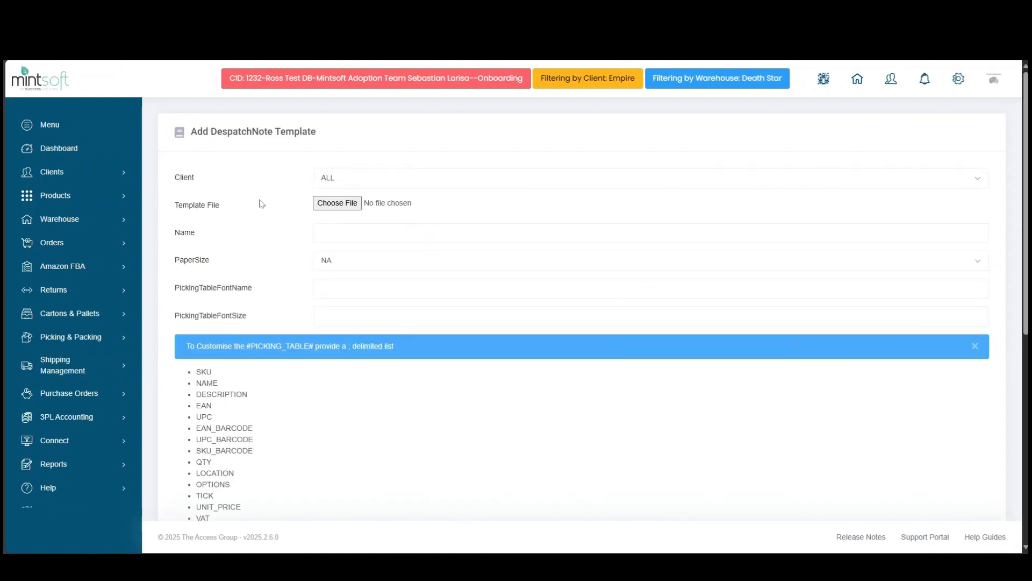
click(363, 186)
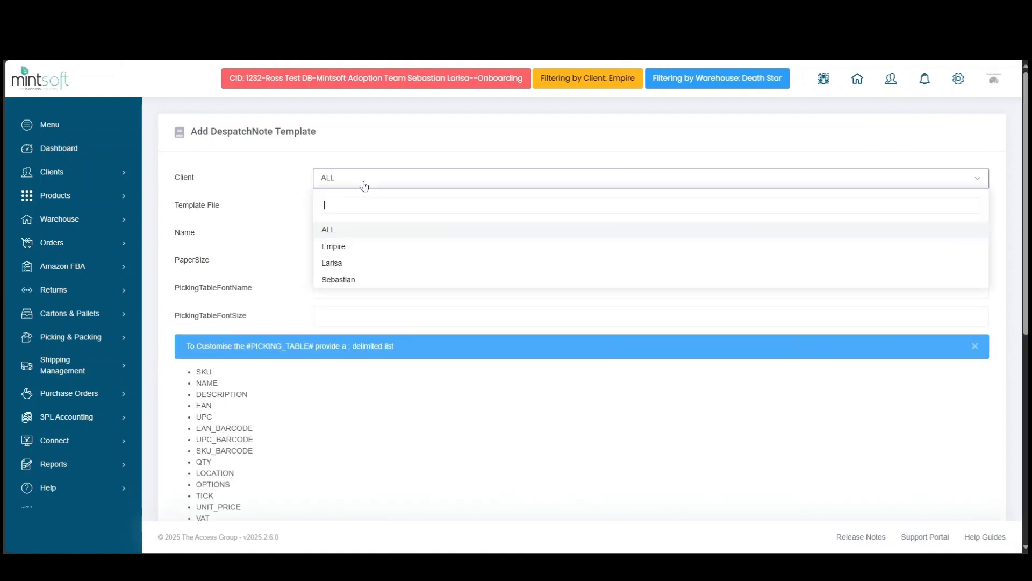
click(359, 249)
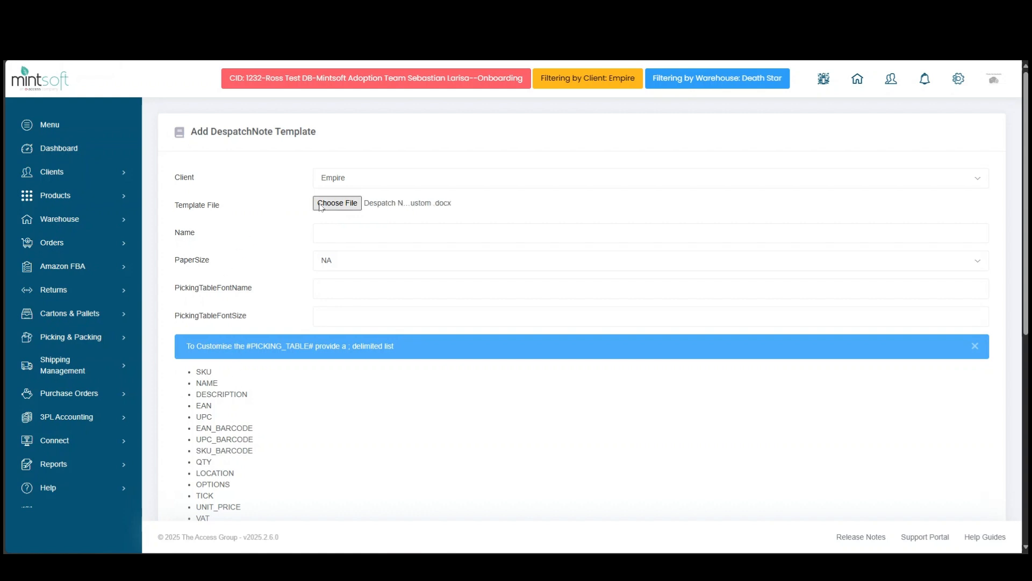
click(346, 232)
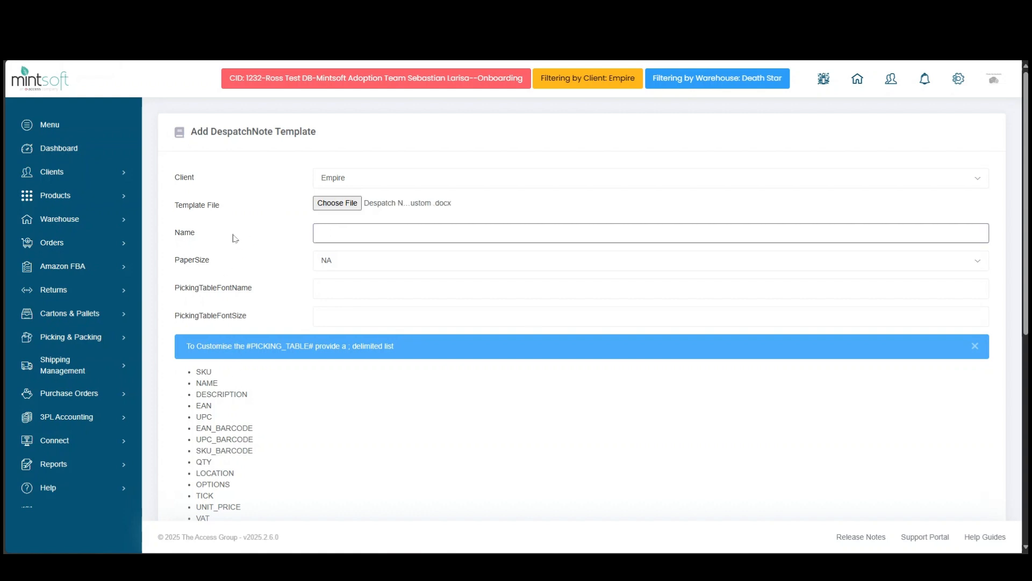
text(C)
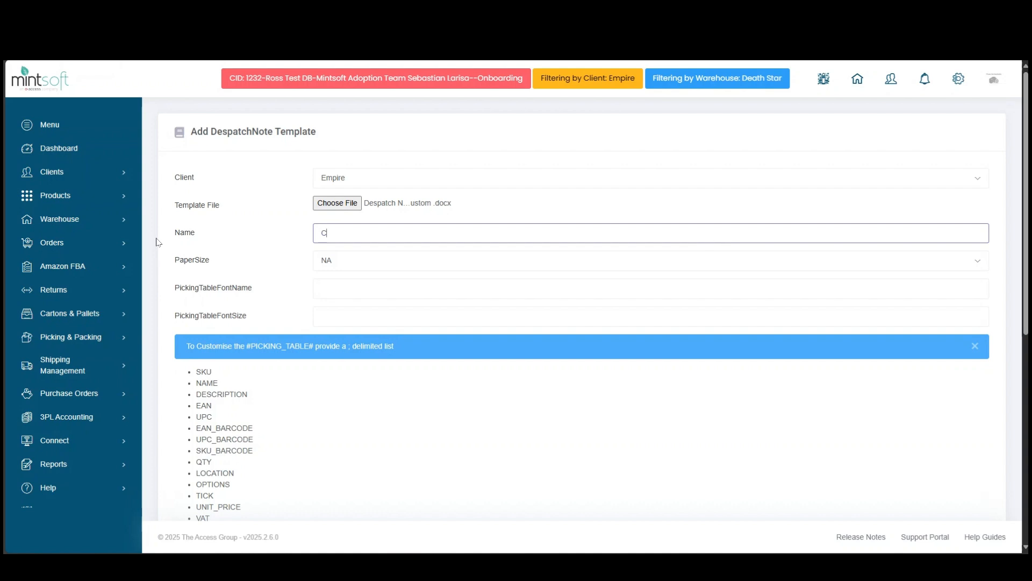
text(ustom Despatcxh Note)
- Set the template's paper size to A4, its picking table font name to Apotos (body) and the font size to 10
click(357, 258)
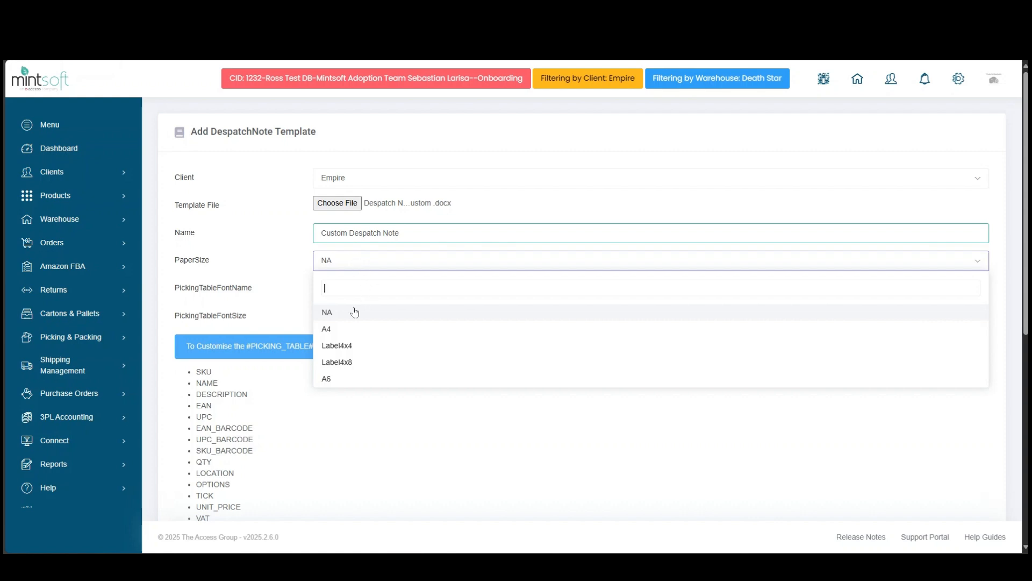
click(338, 329)
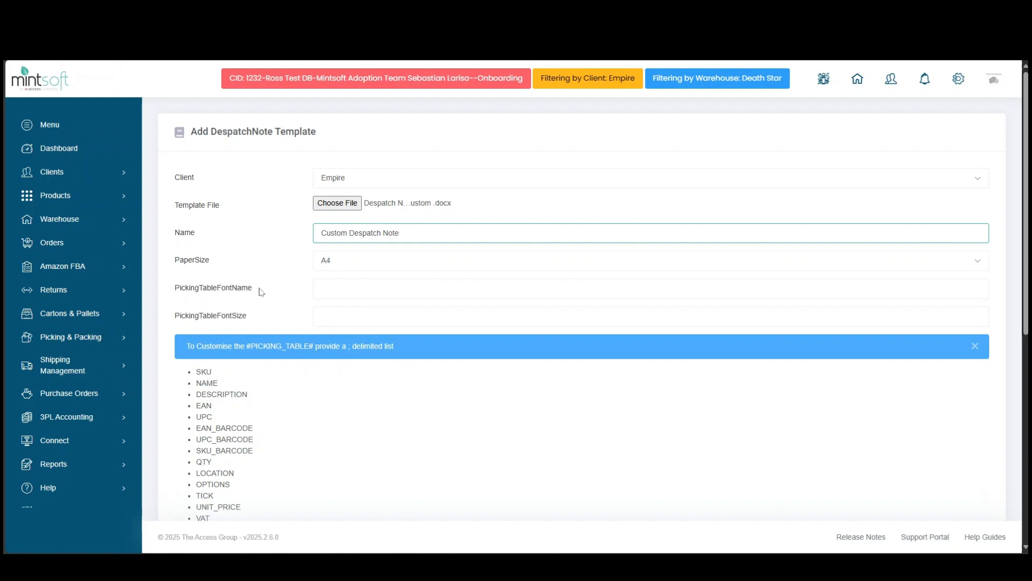
click(336, 289)
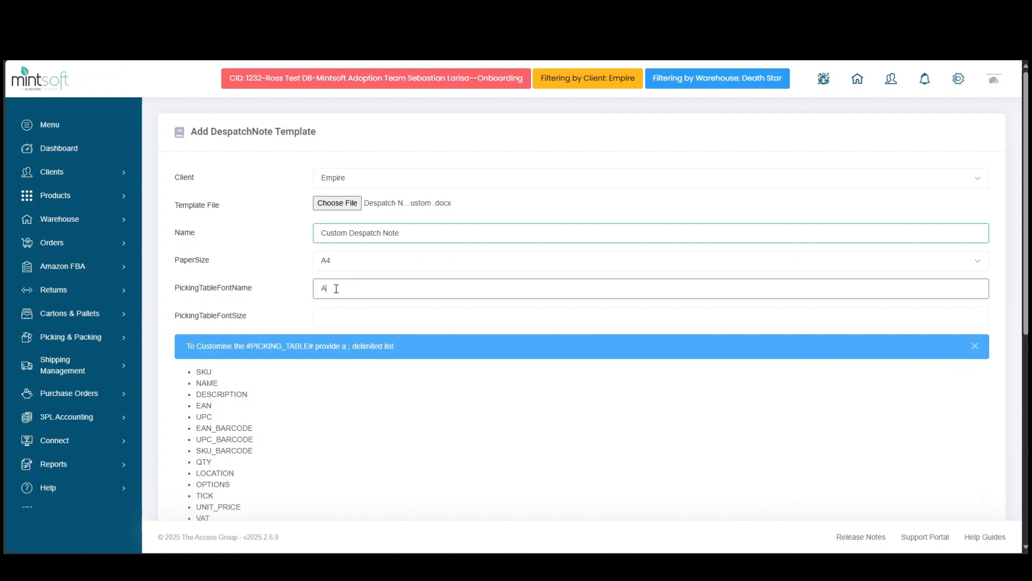
text(Apotos (body)
click(363, 315)
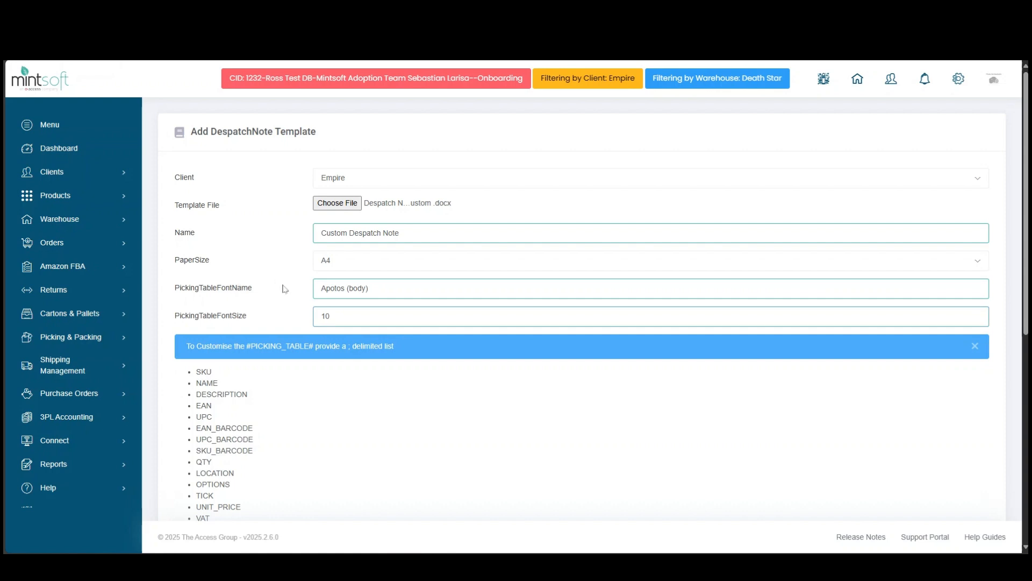
- Turn on MergedPickingTable, leave the picking table format blank, and add the despatch note template
scroll(285, 289, down, 7)
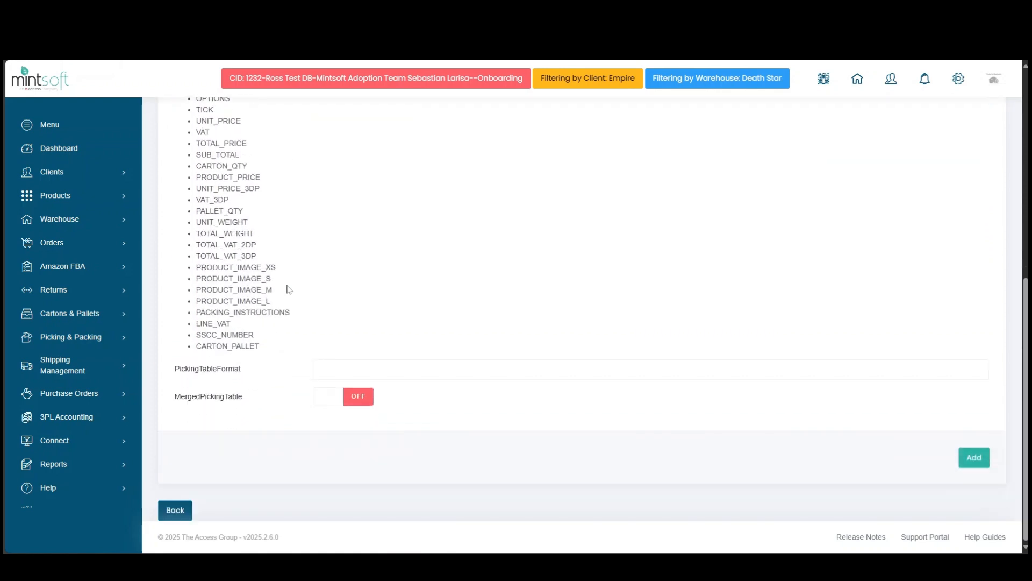
click(333, 368)
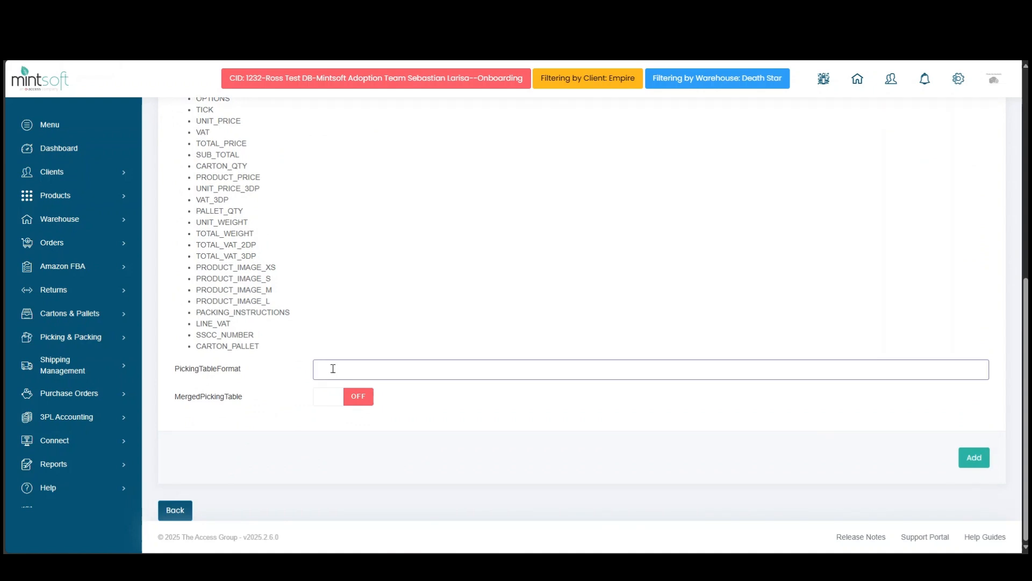
scroll(383, 397, up, 7)
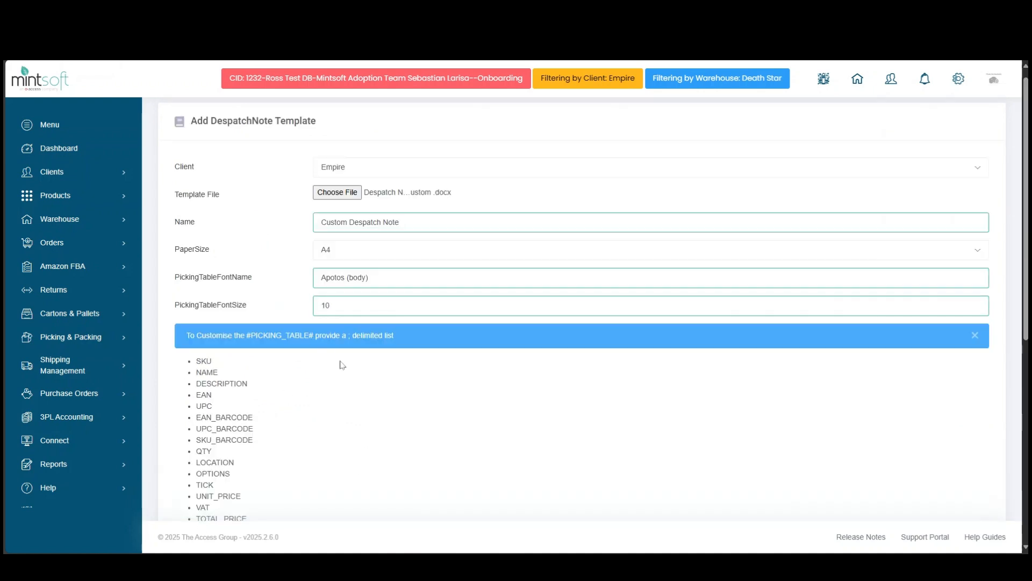
scroll(340, 365, down, 7)
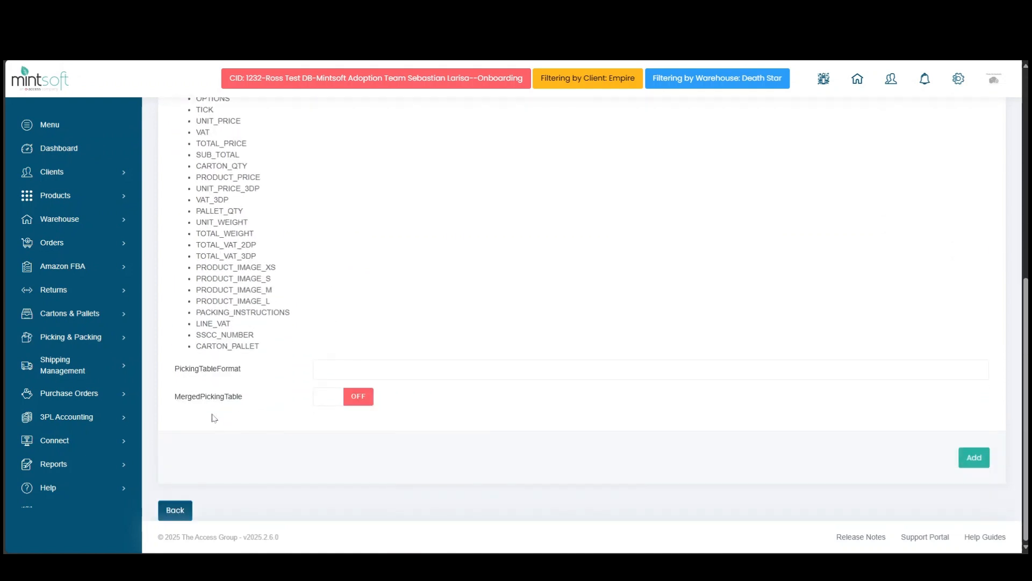
click(349, 404)
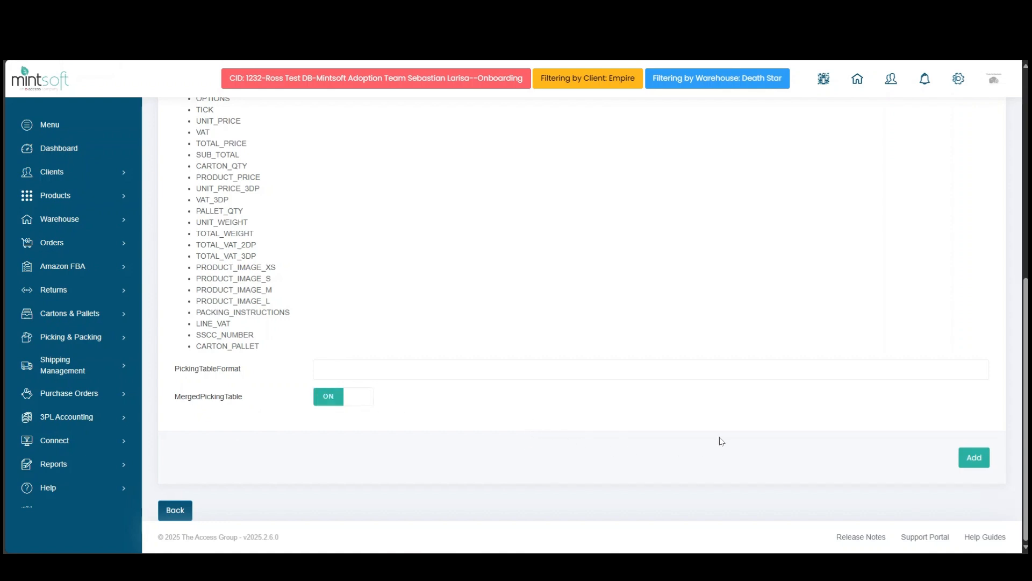
click(961, 459)
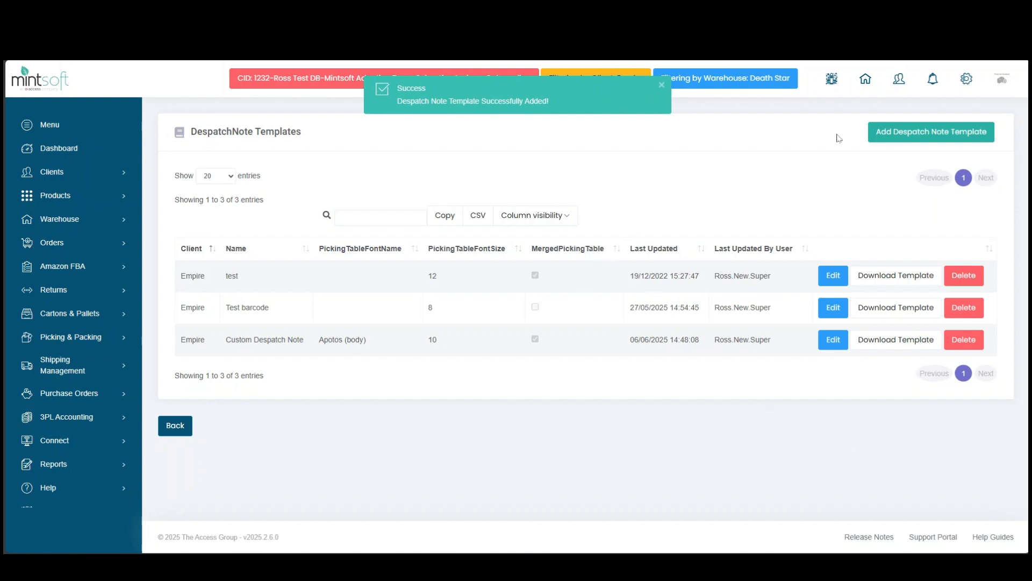
- Start adding a new despatch note from the client account's Despatch Note Settings
click(967, 81)
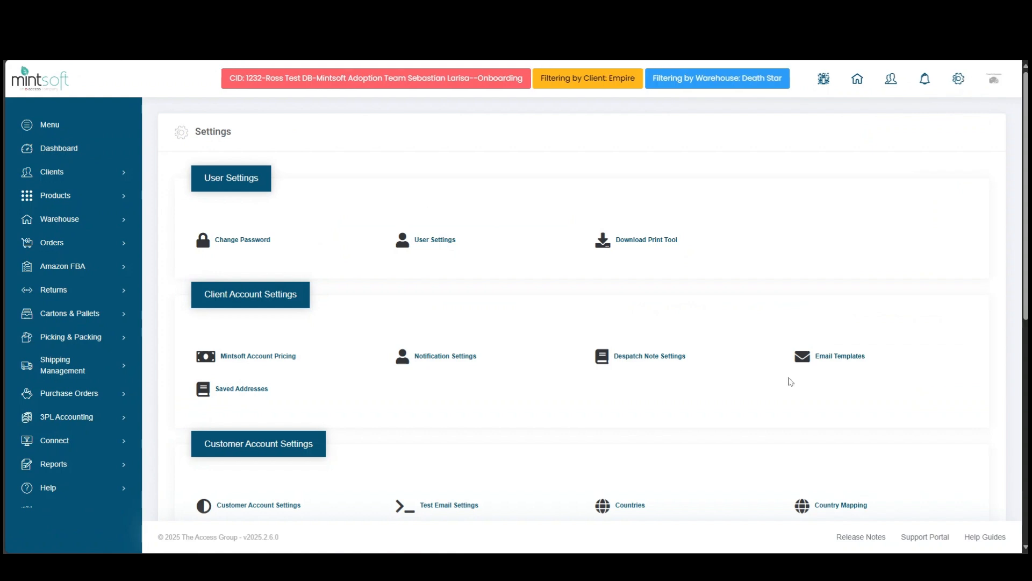
scroll(739, 302, down, 1)
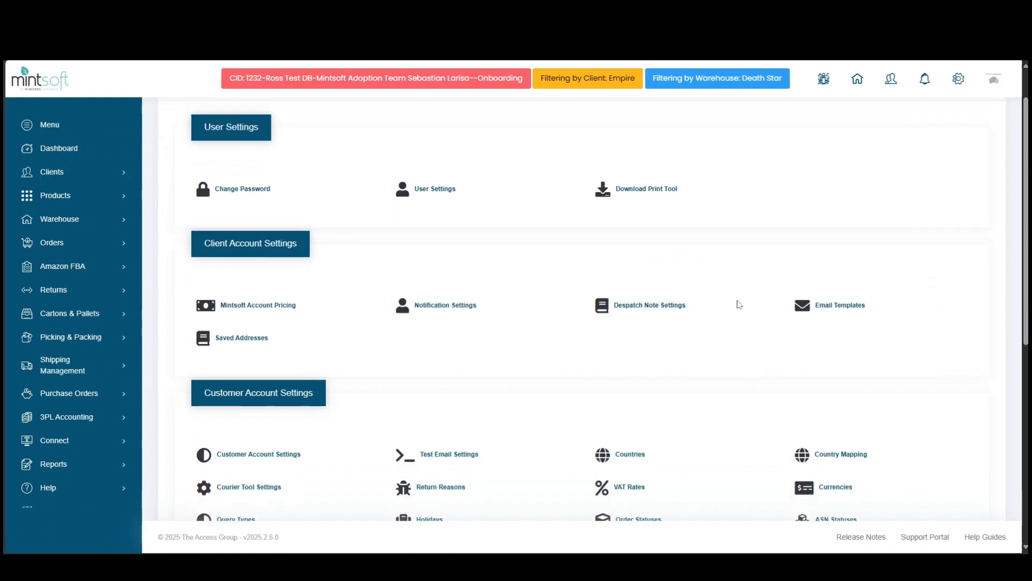
click(668, 307)
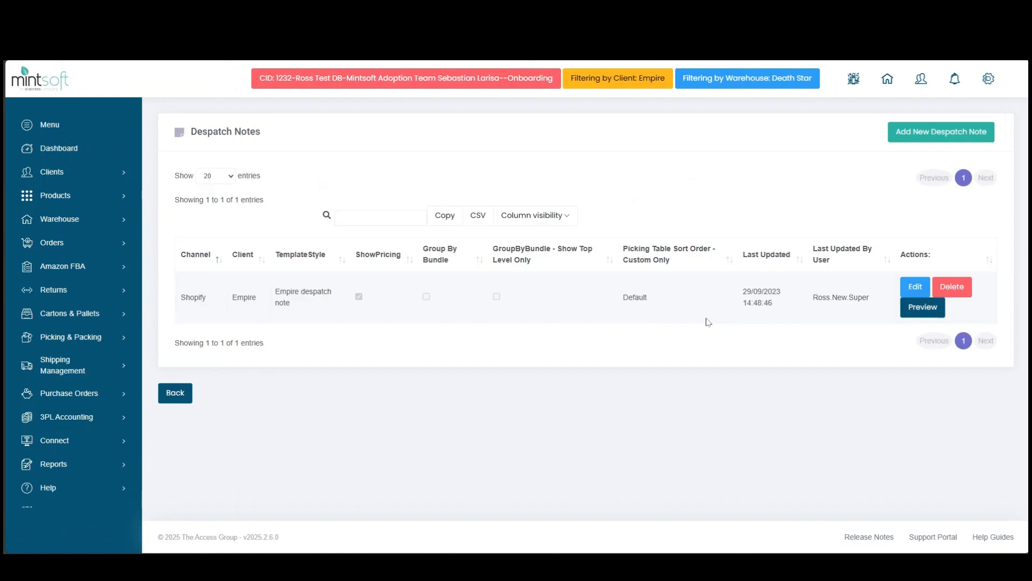
click(929, 133)
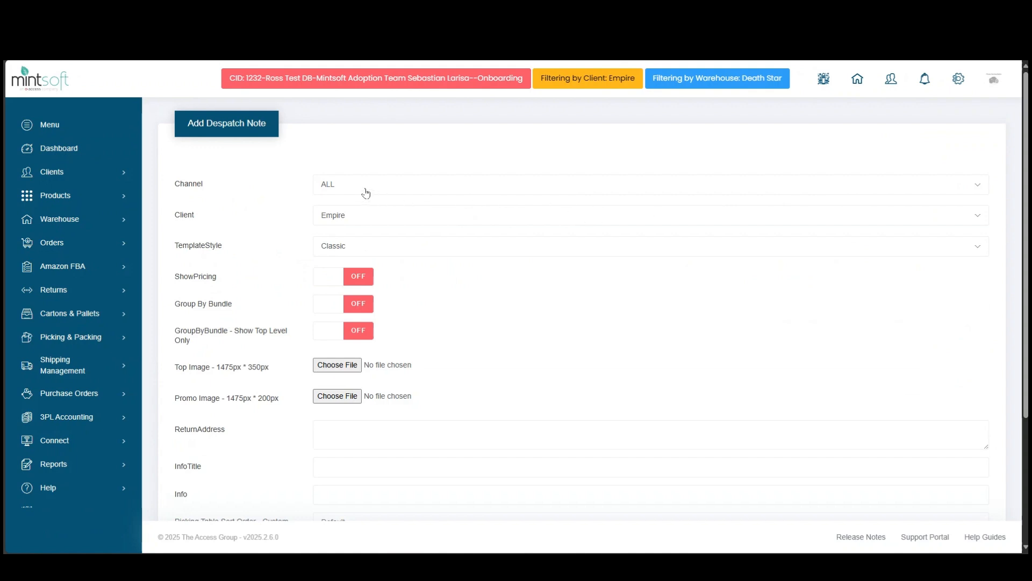
- Set the despatch note's channel to ALL and its template style to Custom Despatch Note
click(366, 191)
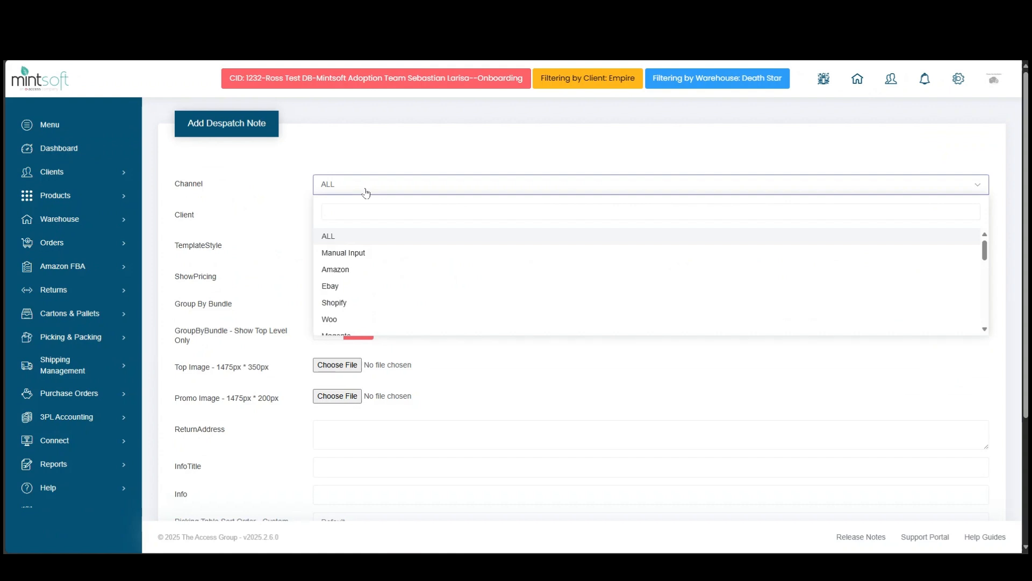
click(342, 243)
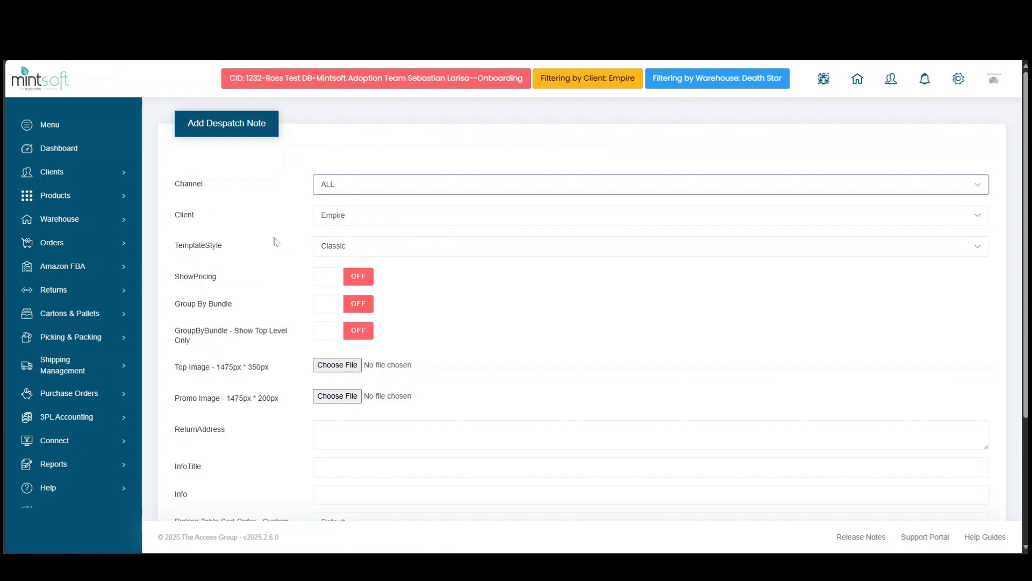
click(382, 250)
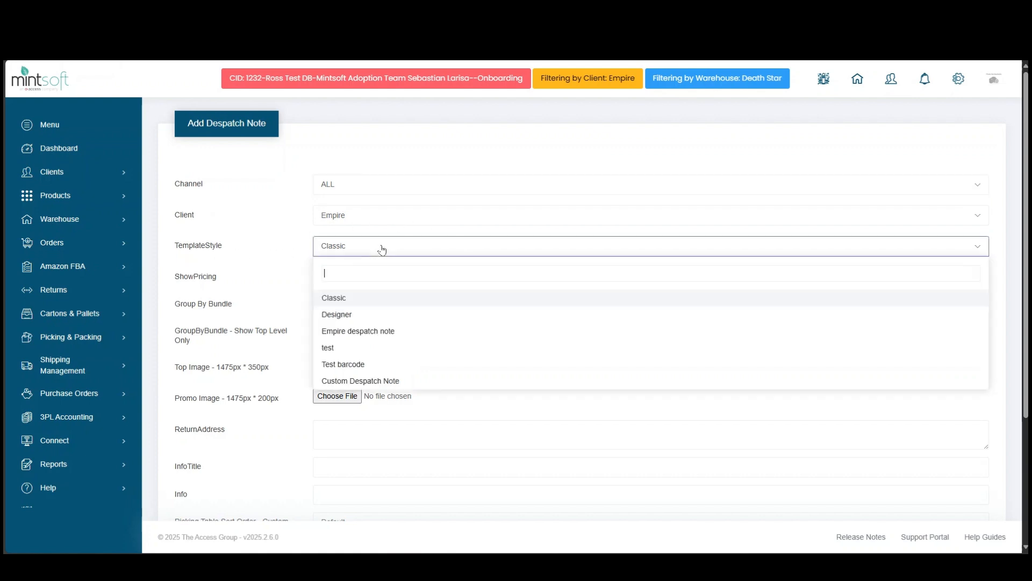
click(400, 382)
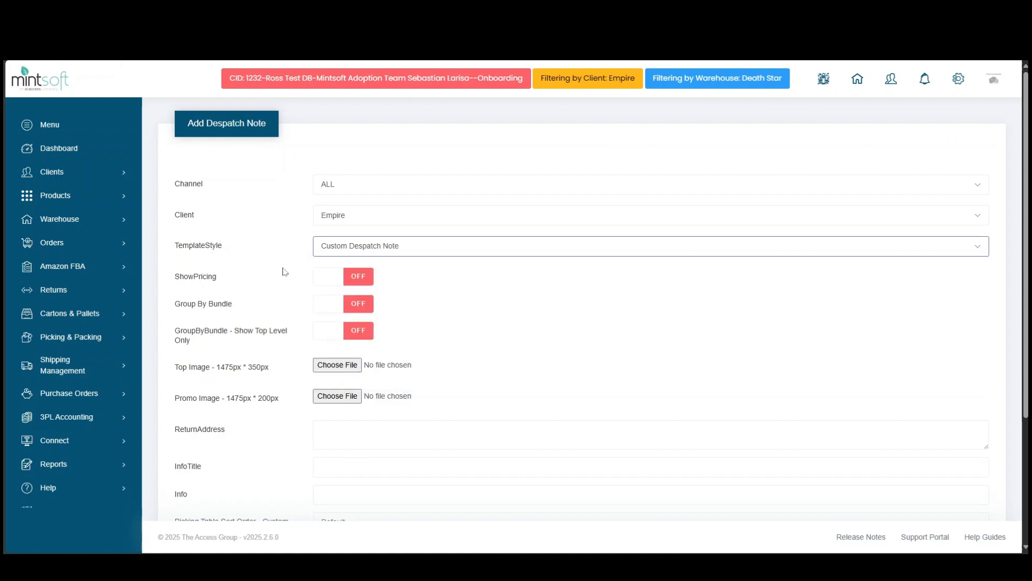
- Review the picking table sort order options, keep Default, and create the despatch note
scroll(269, 280, down, 2)
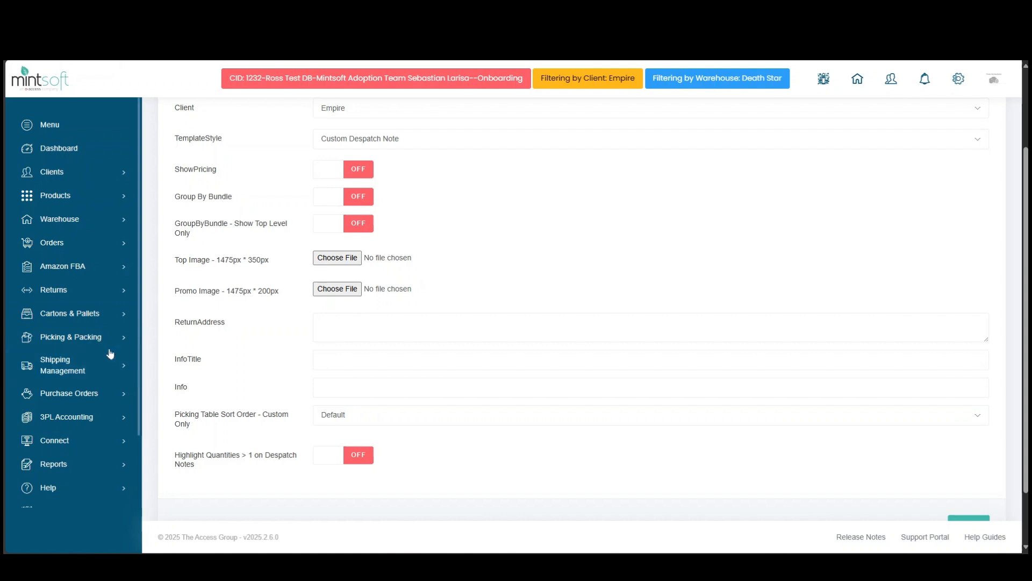
scroll(110, 354, down, 1)
scroll(194, 344, down, 1)
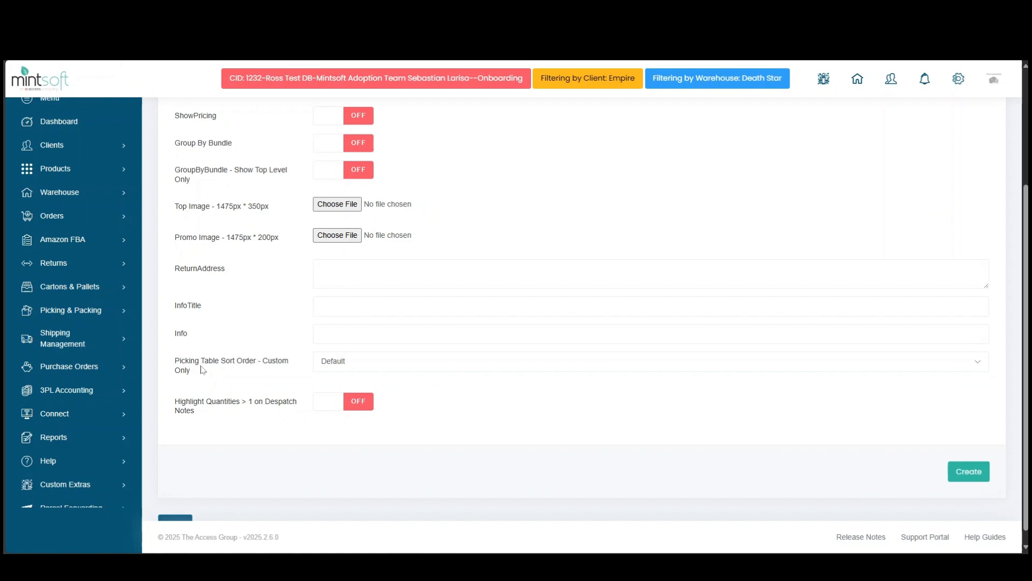
click(342, 368)
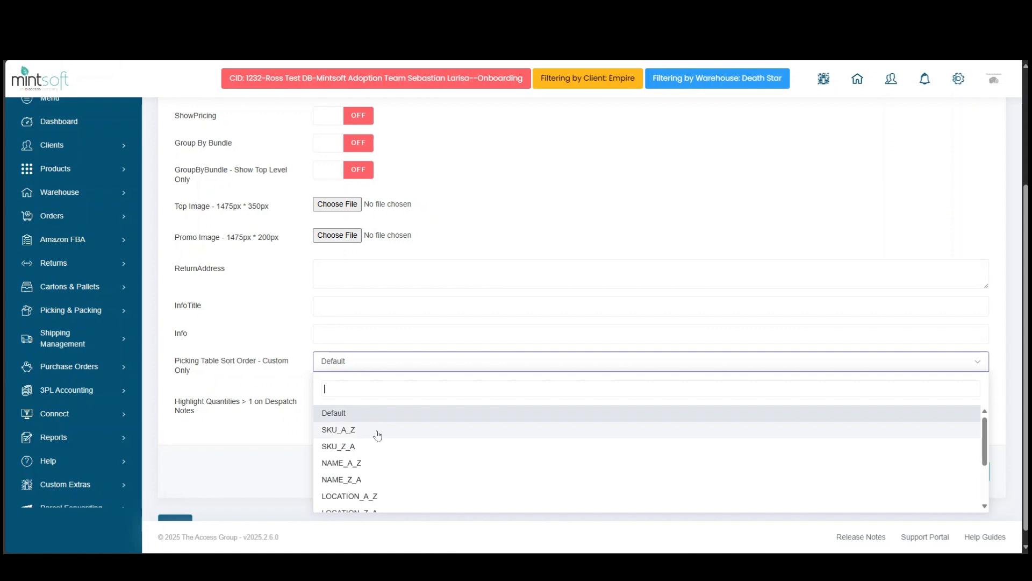
scroll(378, 436, down, 1)
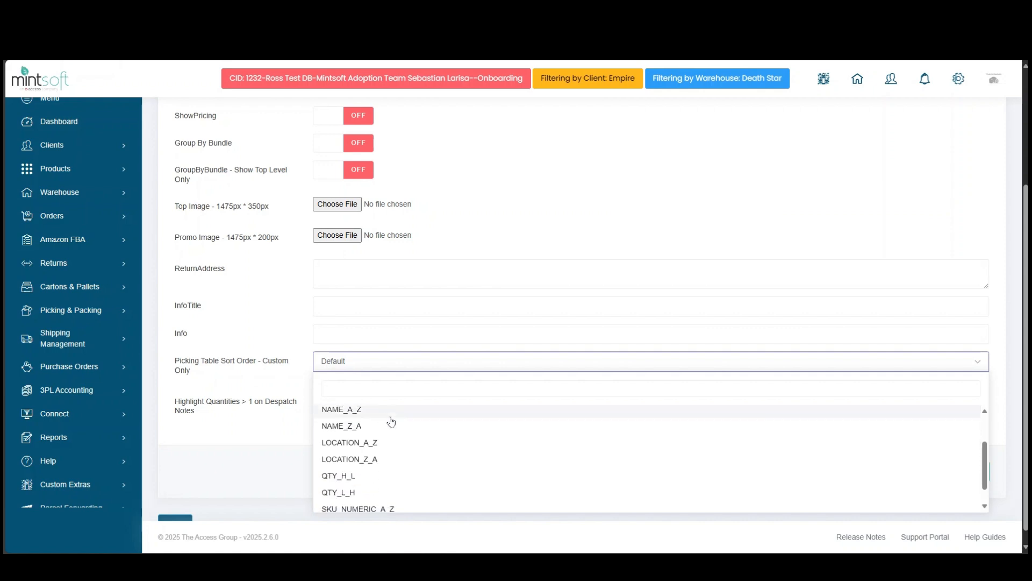
scroll(393, 455, down, 1)
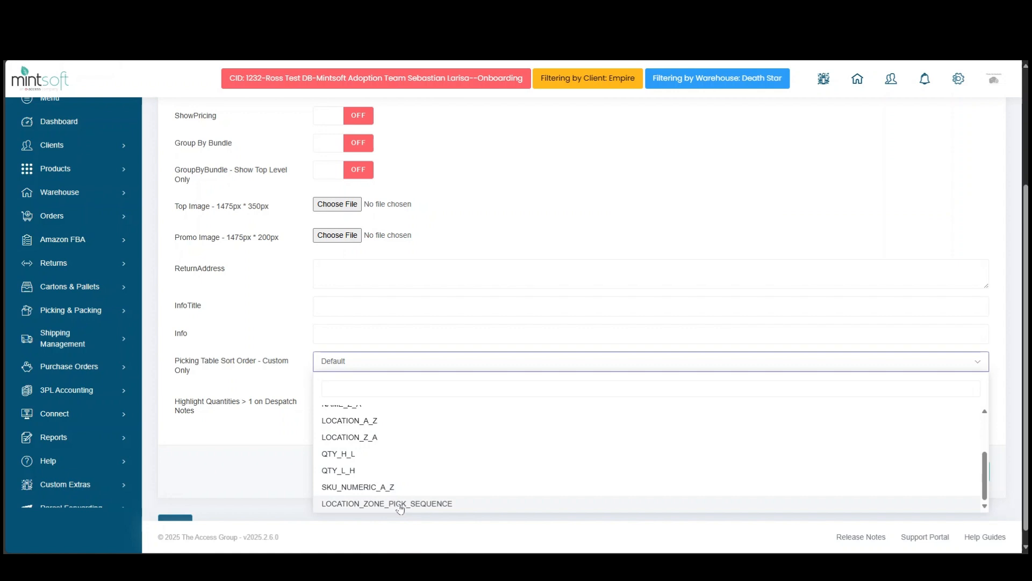
click(285, 387)
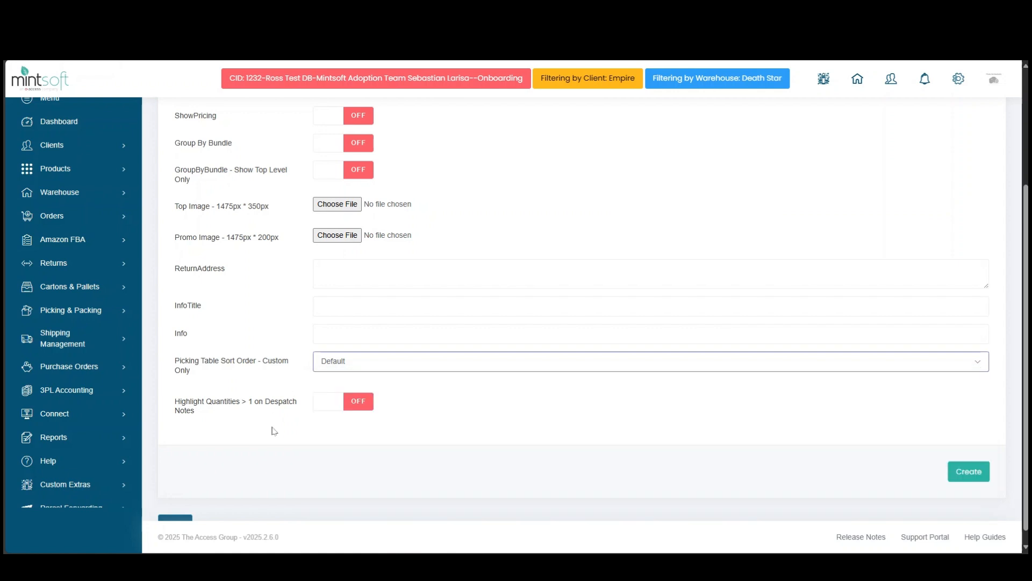
click(964, 465)
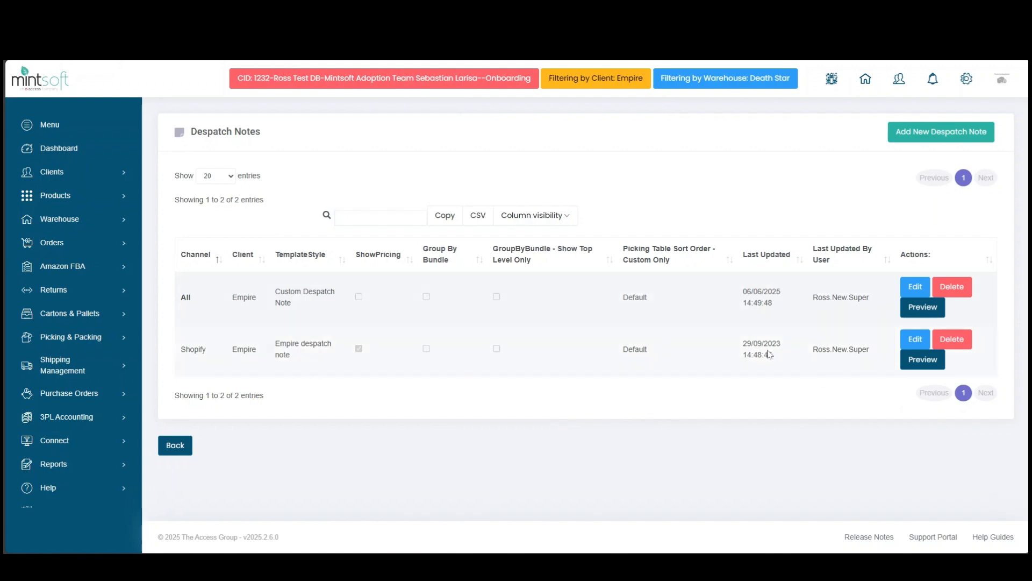
- Preview the Empire despatch note for all channels, check its layout down to the footer image, and close the preview
click(906, 315)
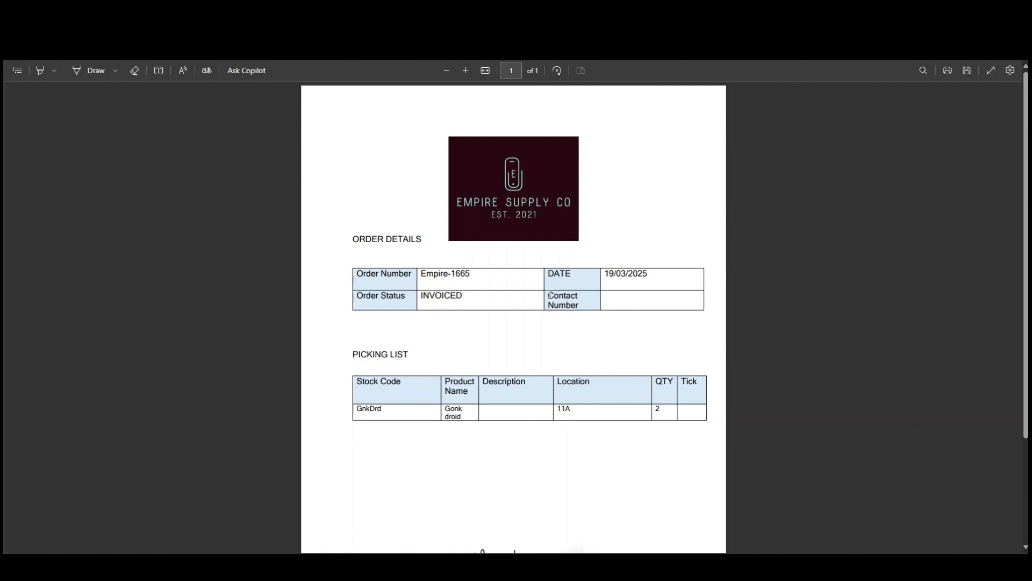
scroll(428, 338, down, 1)
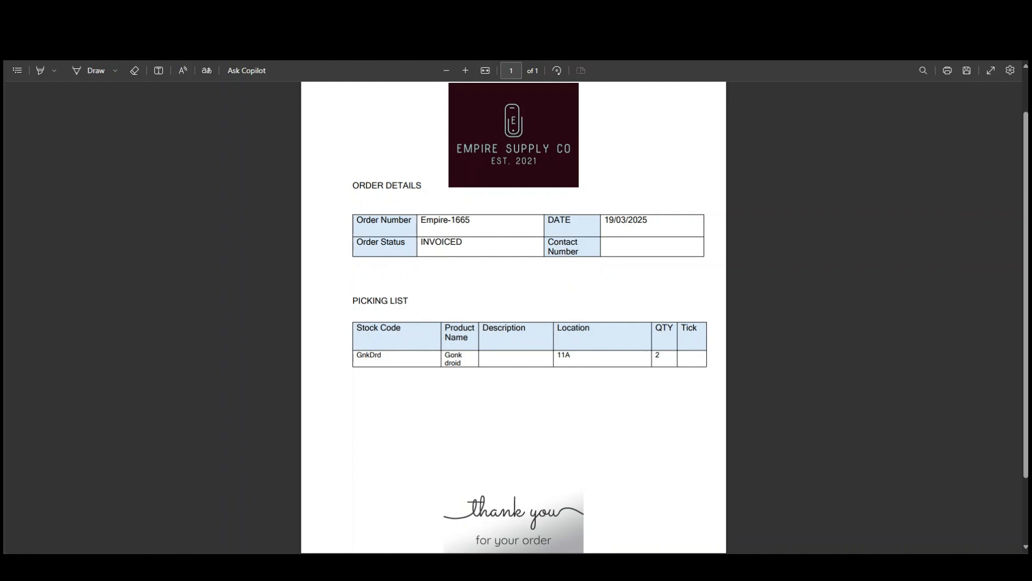
key(ctrl+w)
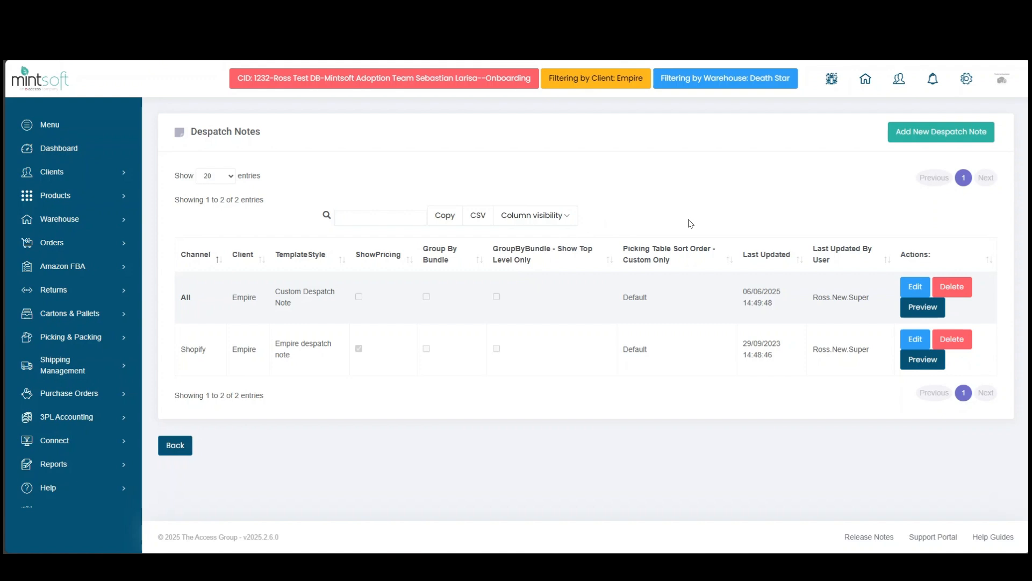
- Open the Despatch Note Templates list under Custom Documents in the settings
click(968, 91)
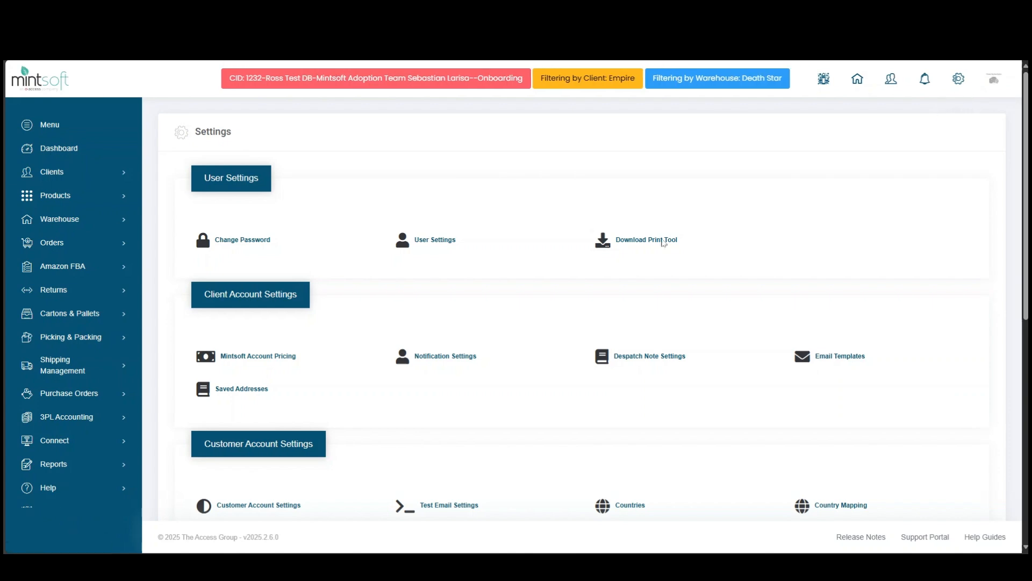
scroll(629, 265, down, 3)
scroll(629, 265, down, 5)
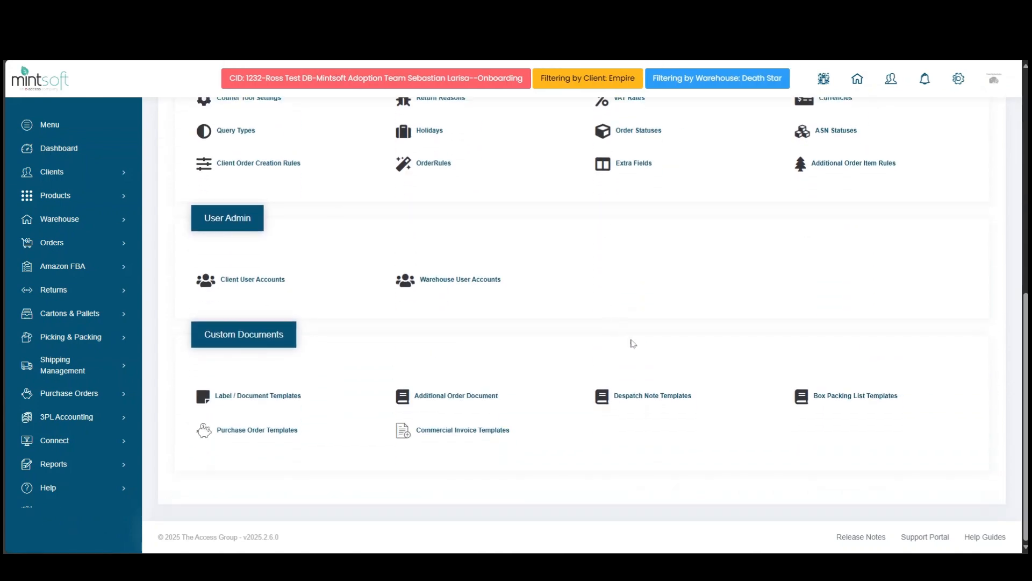
click(660, 398)
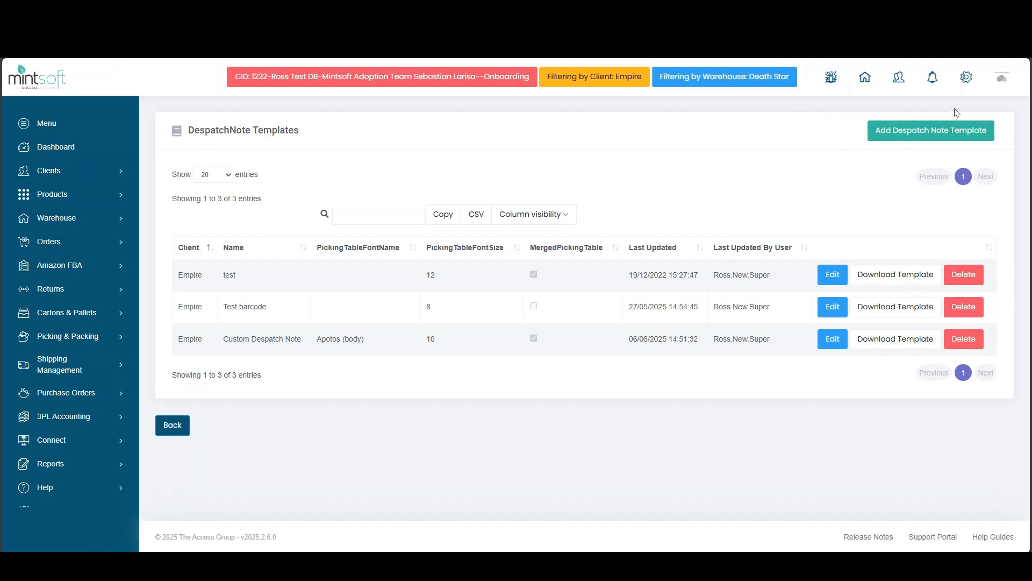
- Start adding a new label template from the Label / Document Templates in the settings
click(967, 78)
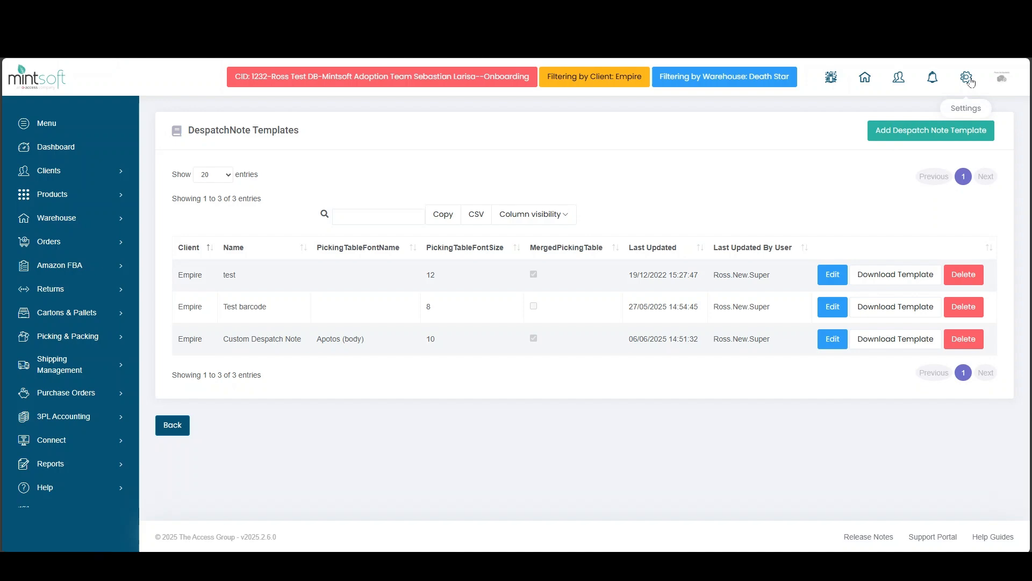
scroll(357, 320, down, 8)
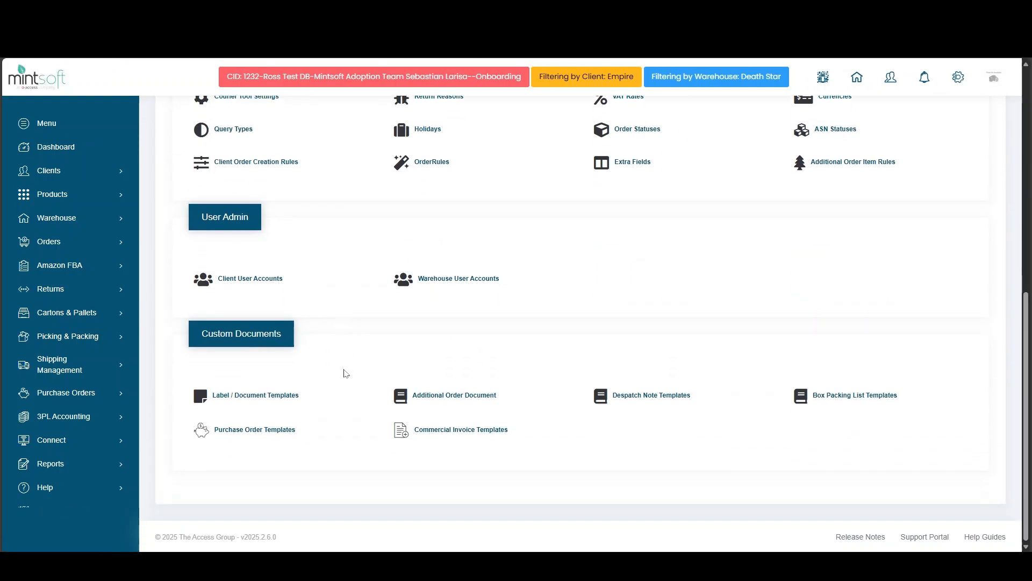
click(268, 396)
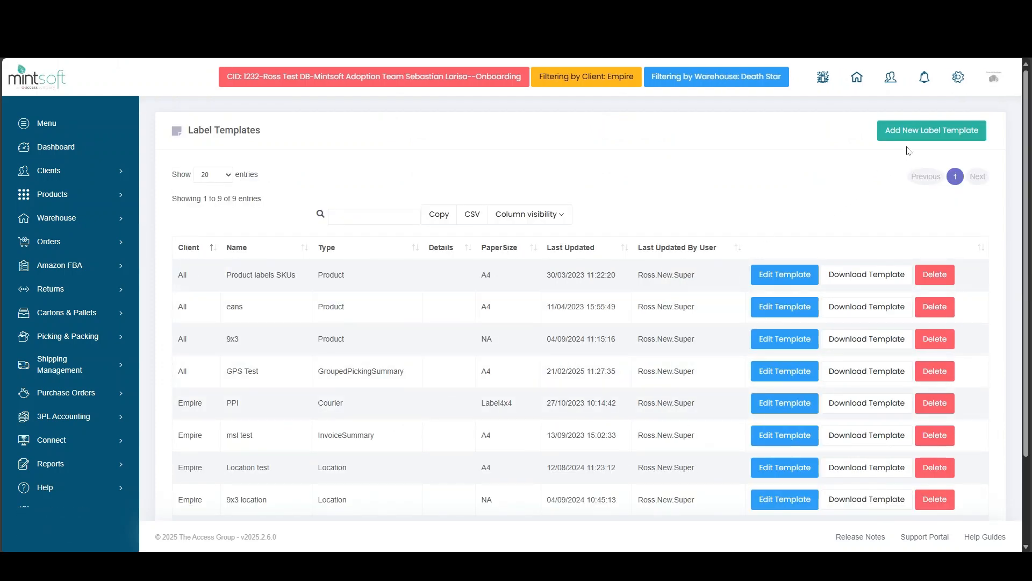
click(925, 140)
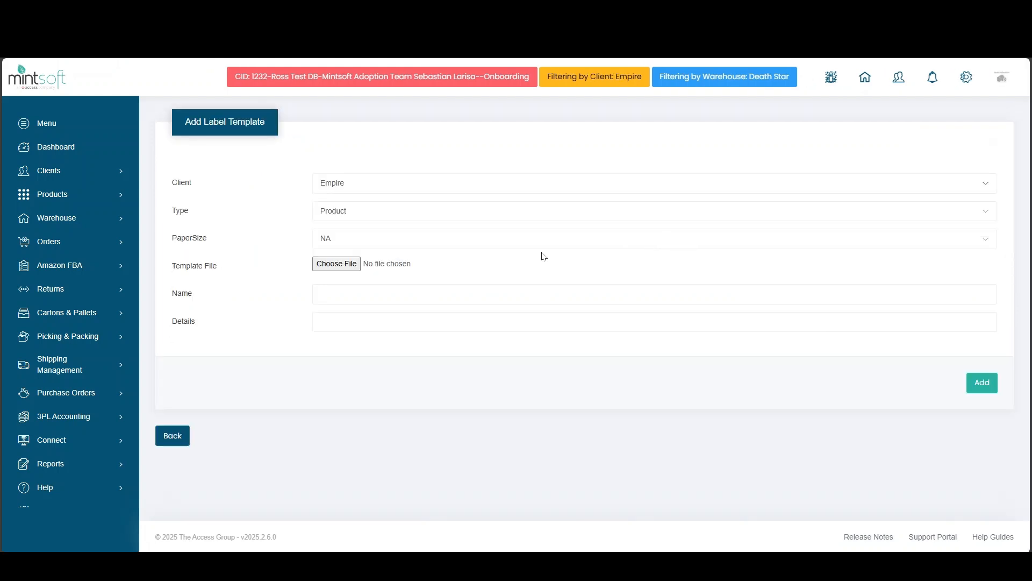
- Set the label template's type to InvoiceSummary, its client to ALL and its paper size to A4
click(365, 220)
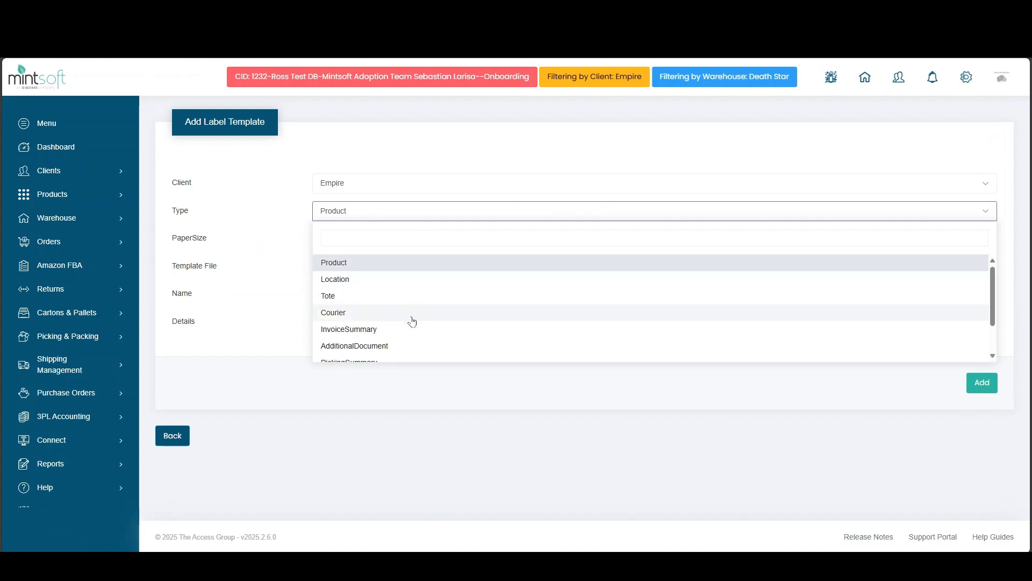
click(398, 329)
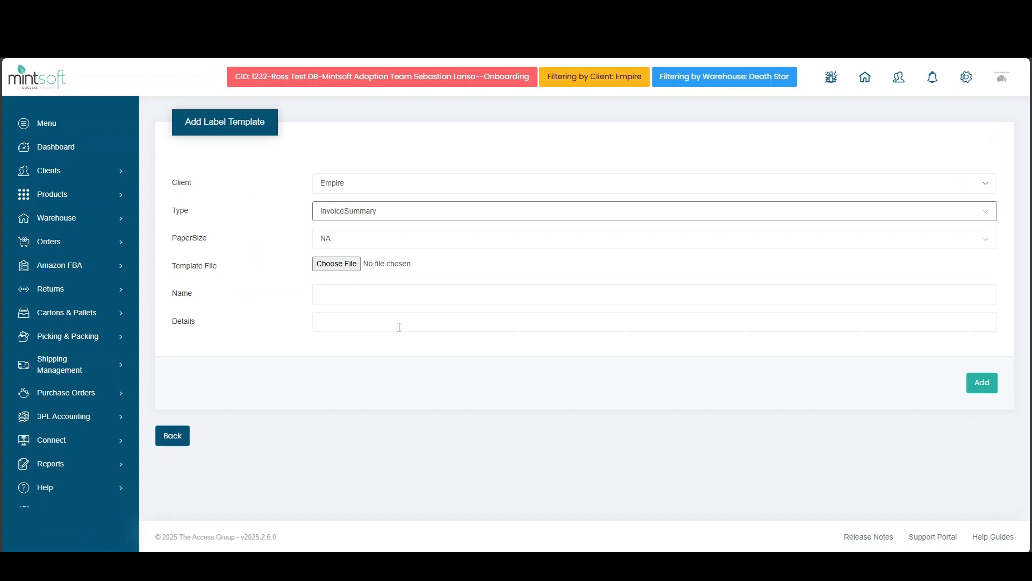
click(347, 189)
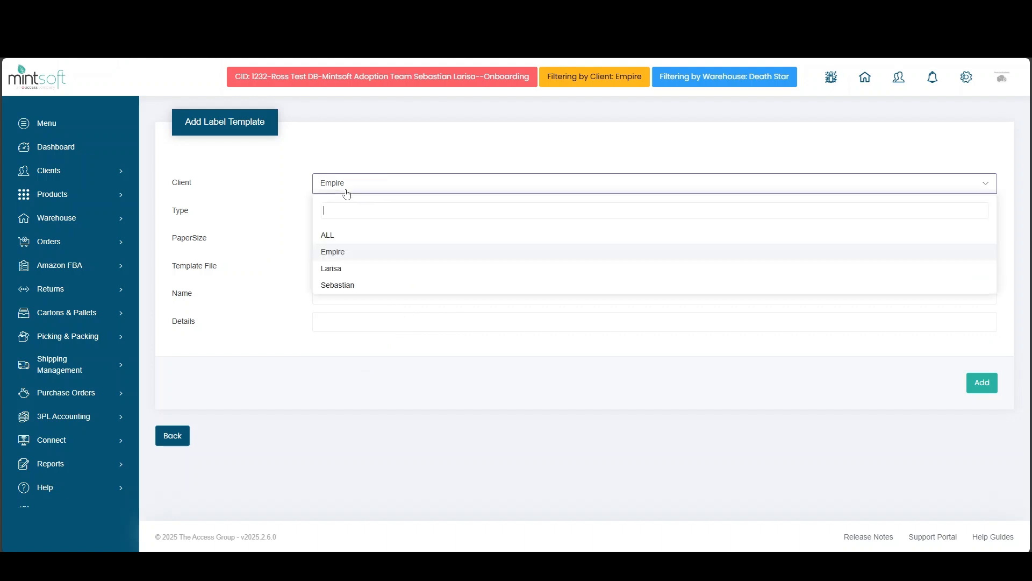
click(345, 236)
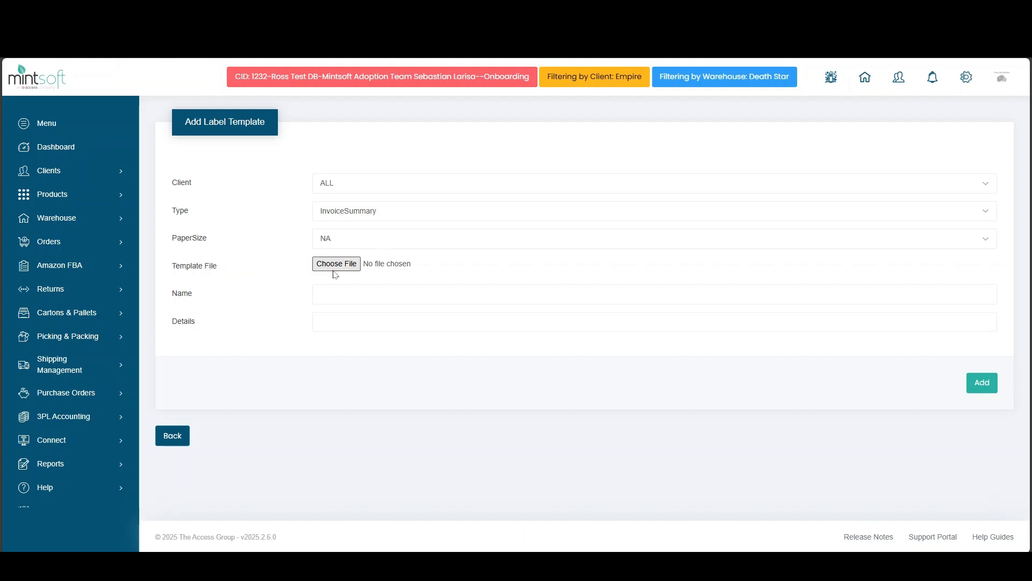
click(360, 241)
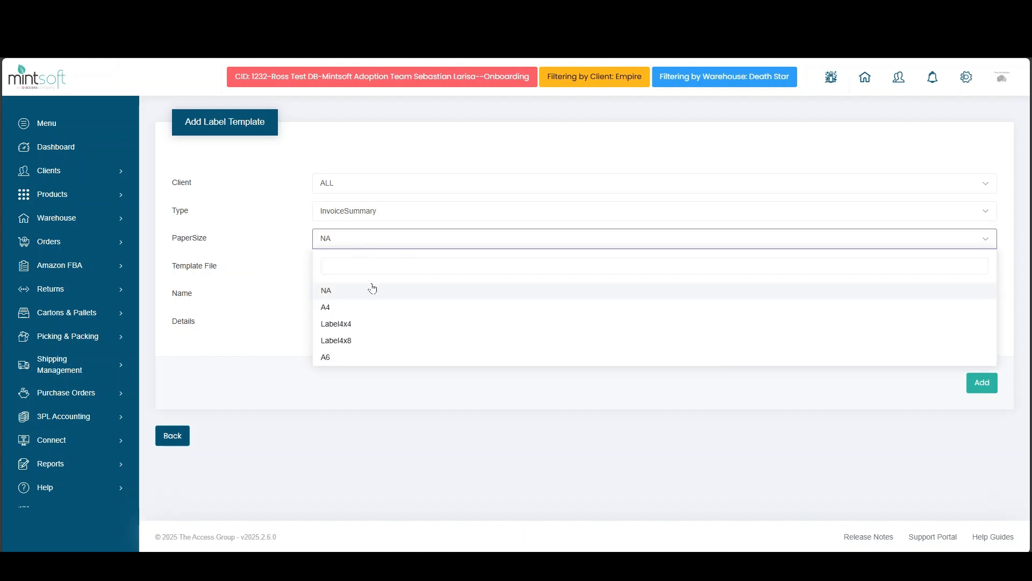
click(339, 307)
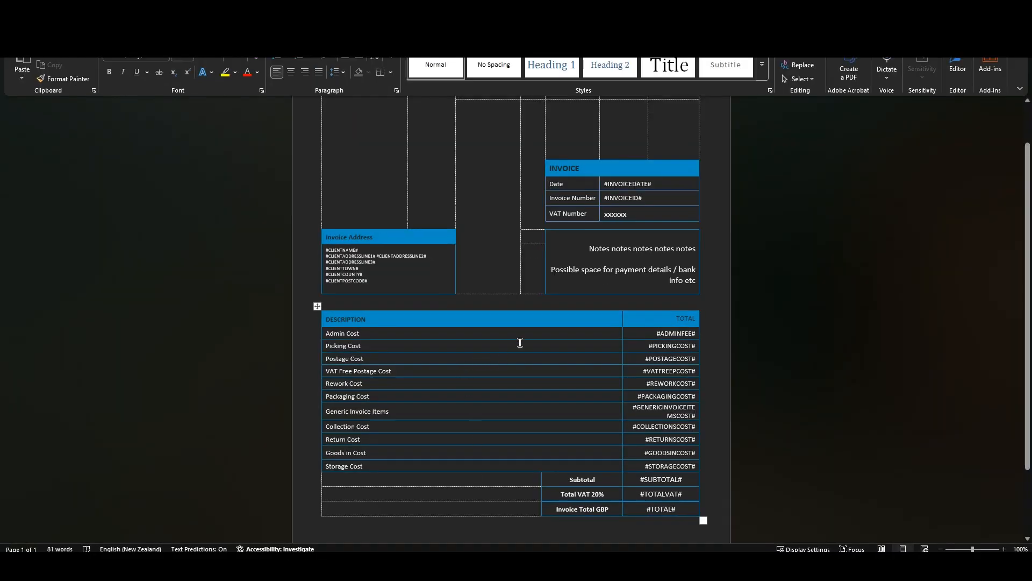
- Examine the invoice template in Word, covering the invoice details, client address, notes area and cost merge fields
scroll(518, 341, up, 2)
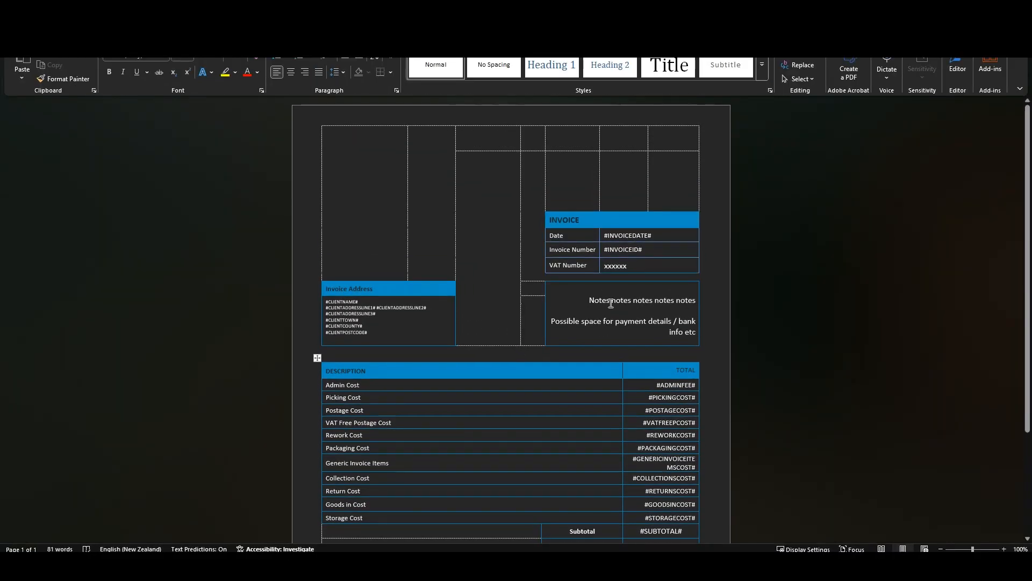
click(655, 235)
scroll(416, 262, down, 2)
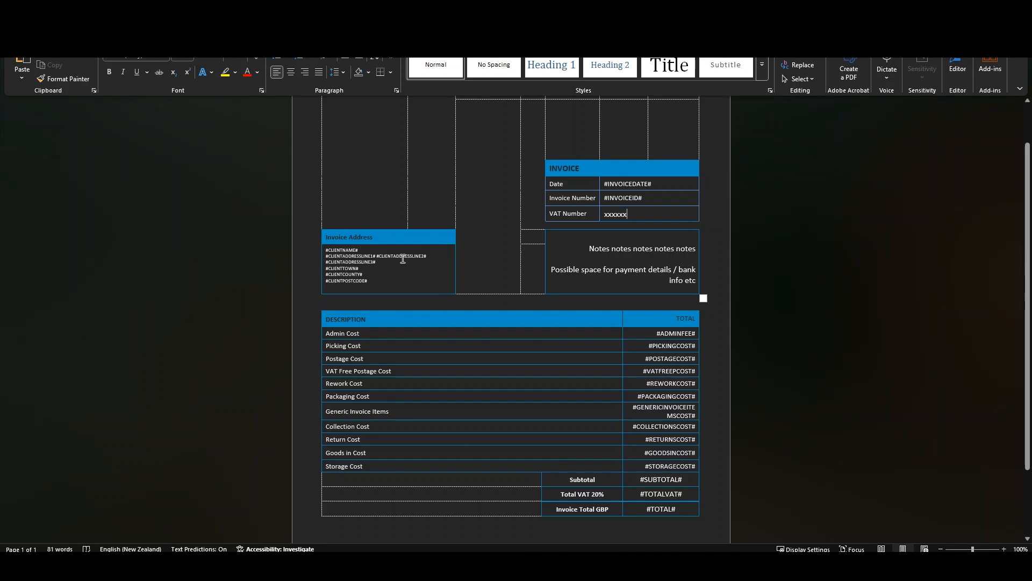
scroll(403, 259, down, 2)
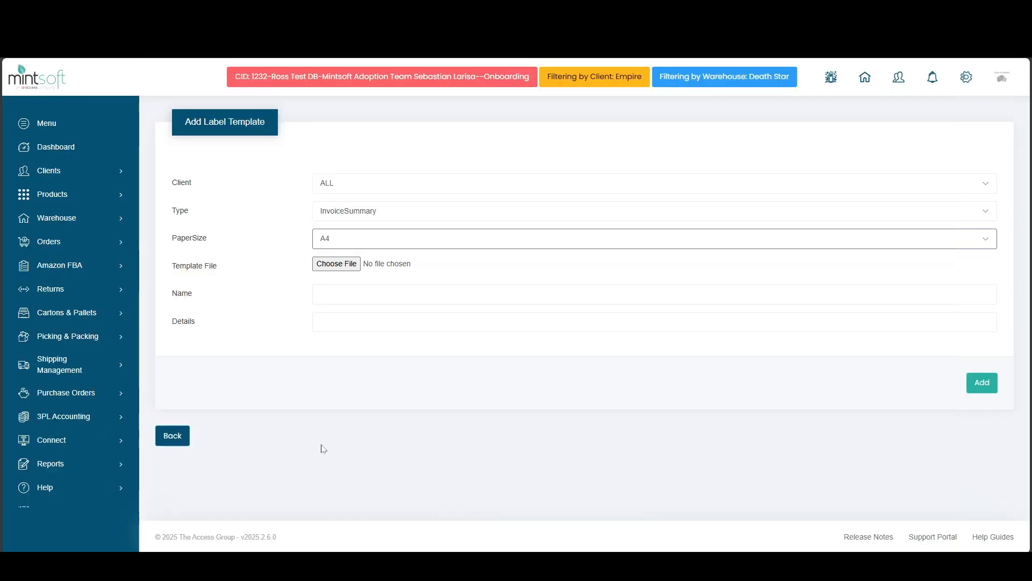
- Back in Mintsoft, attach the 3PL Account...mplate.docx file, name the template Custom 3PL Invoice, and add it
click(383, 366)
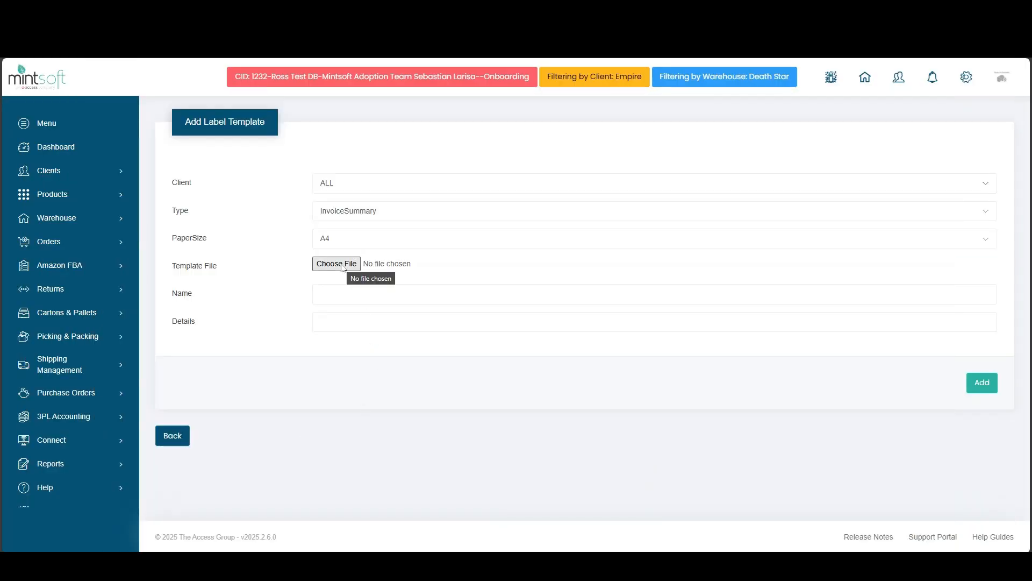
click(344, 268)
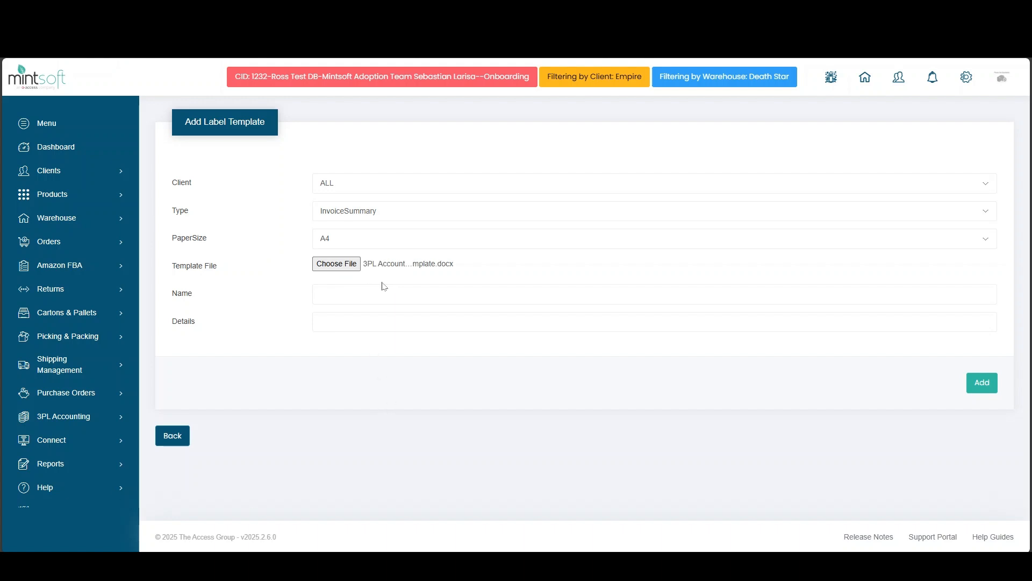
click(372, 294)
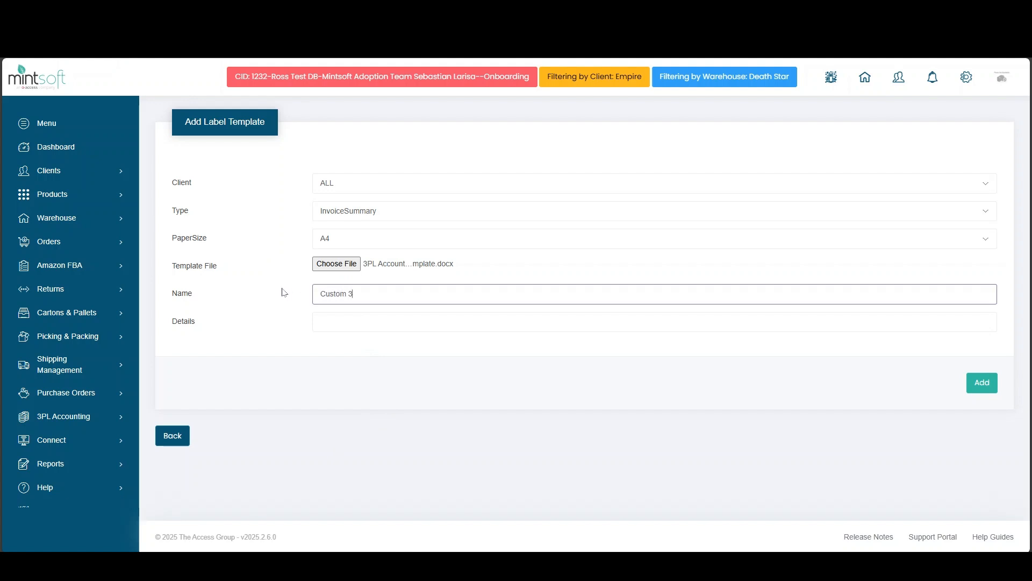
text(Custom 3PL Invoice)
click(981, 384)
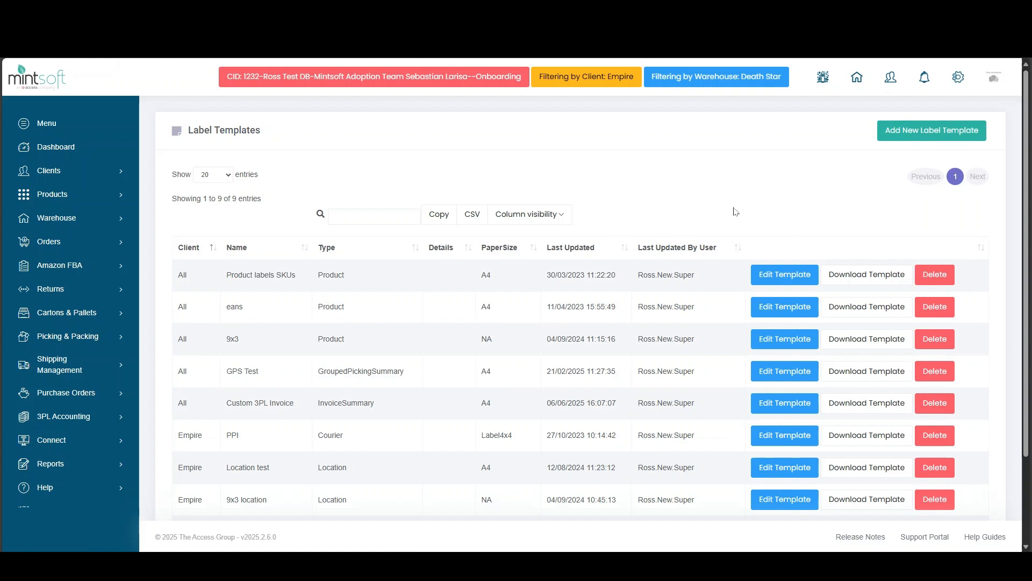
- Start another new label template for client Empire with Product as its type
click(925, 137)
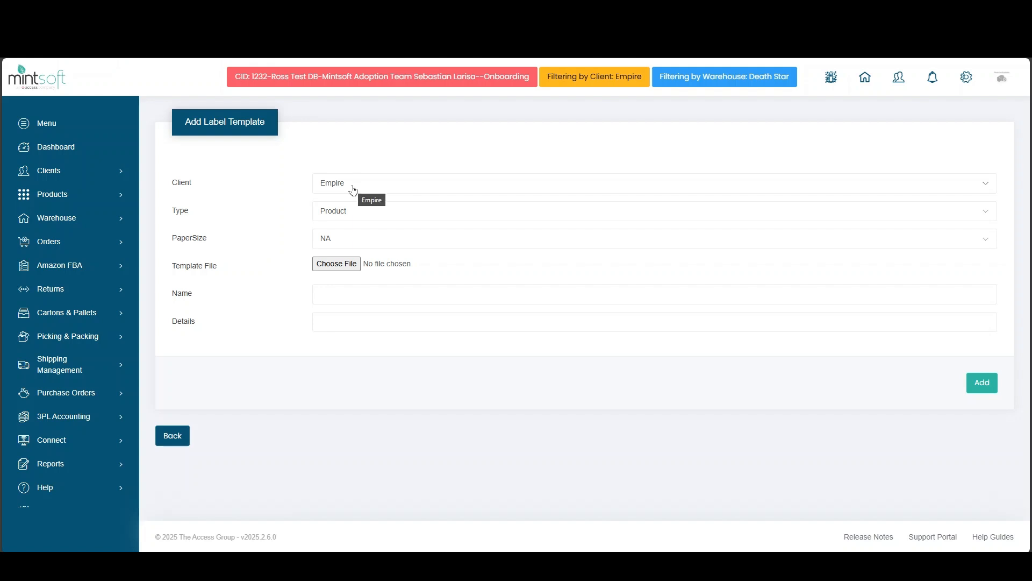
click(336, 218)
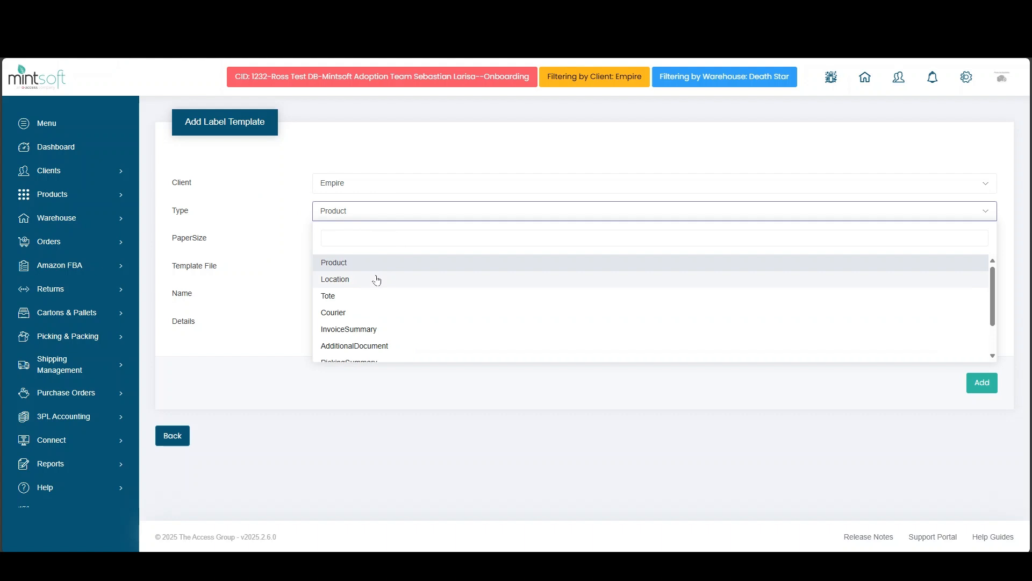
click(358, 263)
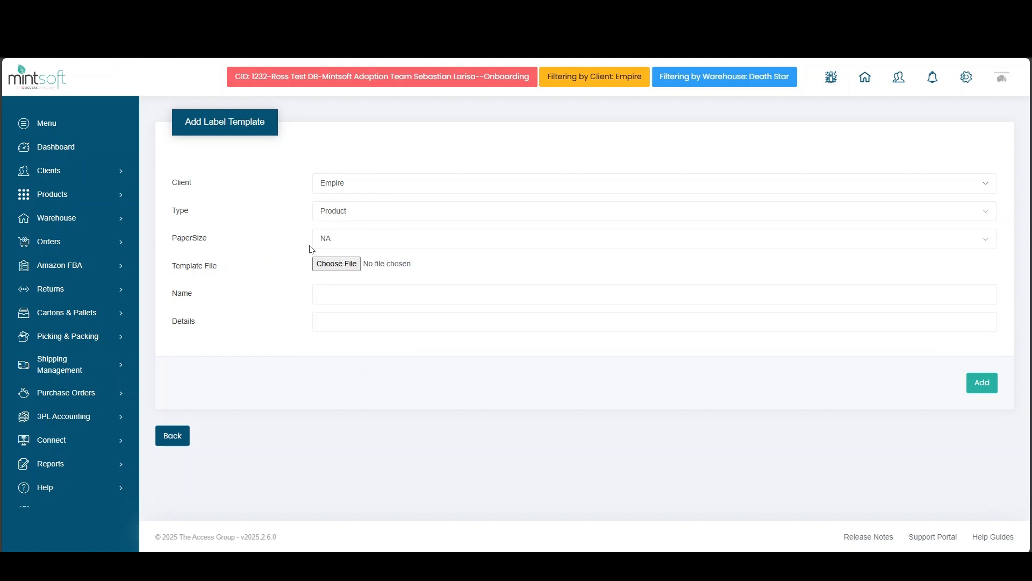
click(352, 216)
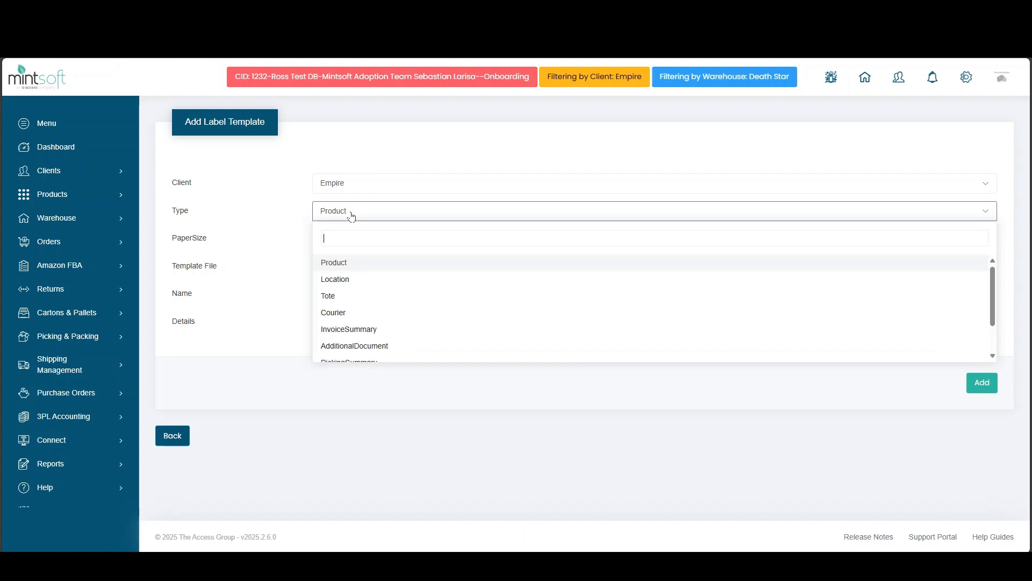
click(352, 264)
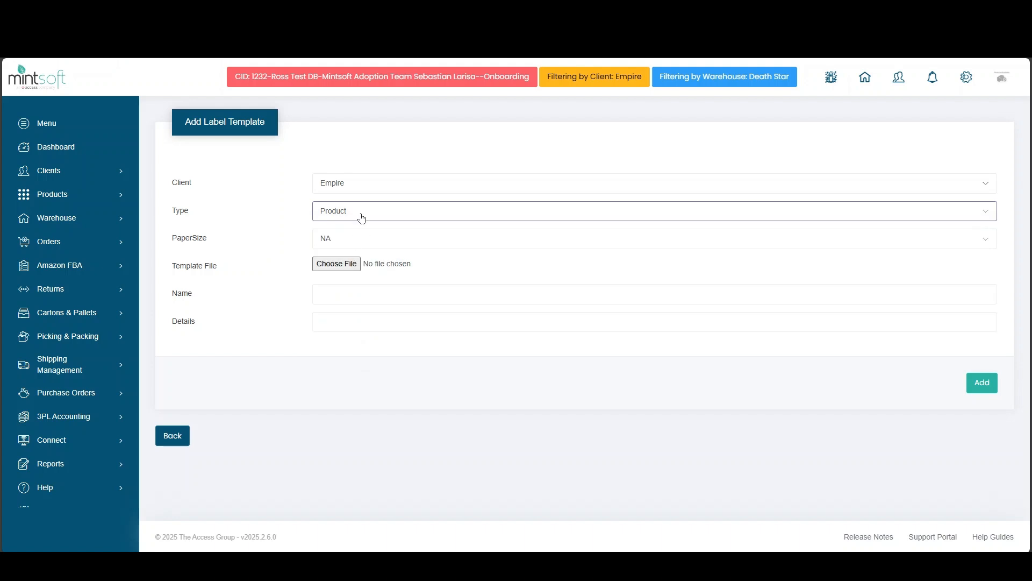
- Set the paper size to NA and examine the multi-label product template in Word, covering the SKU, Image:EAN, Name and Next Record fields
click(334, 247)
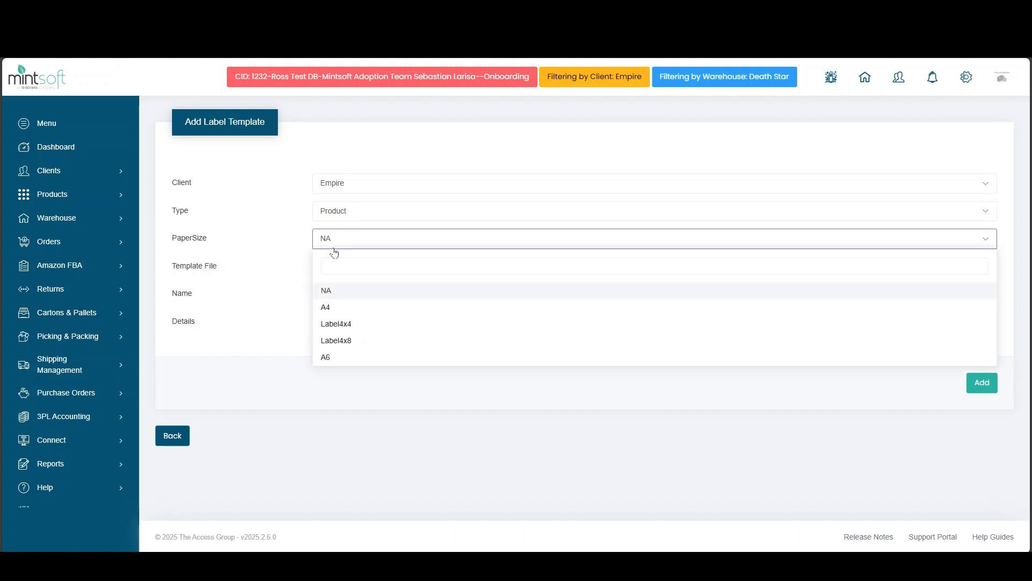
click(350, 294)
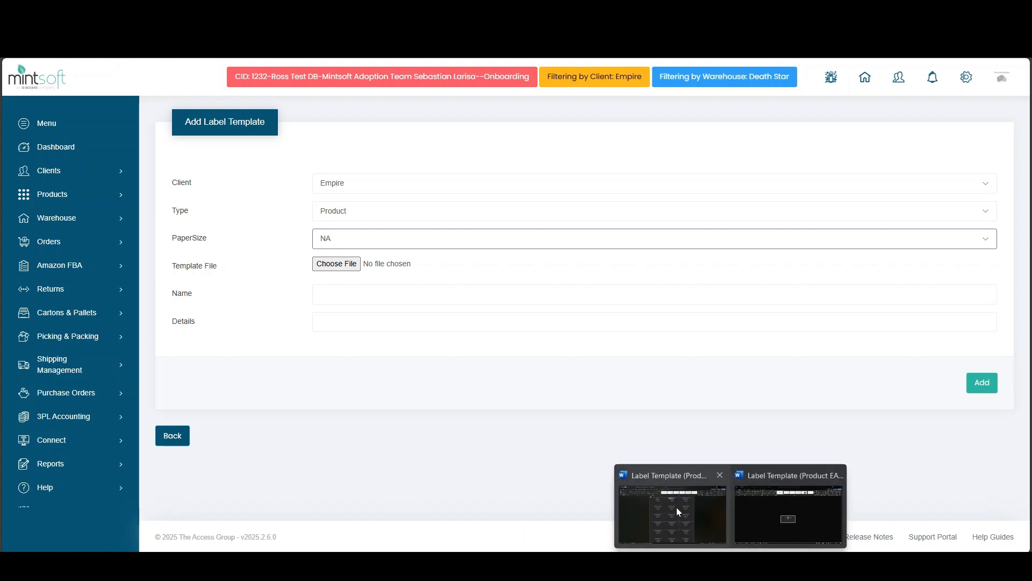
click(677, 508)
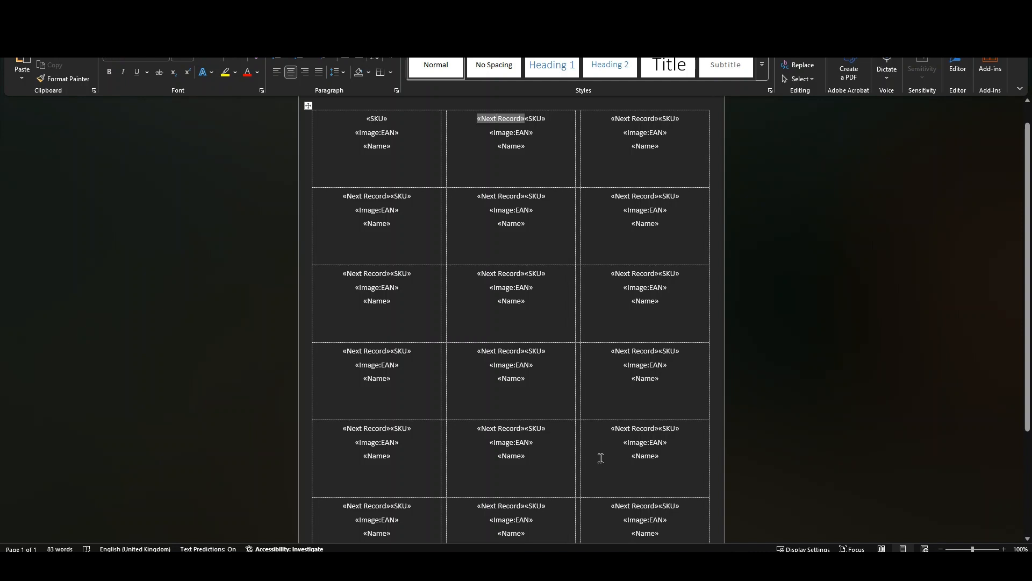
scroll(592, 460, up, 1)
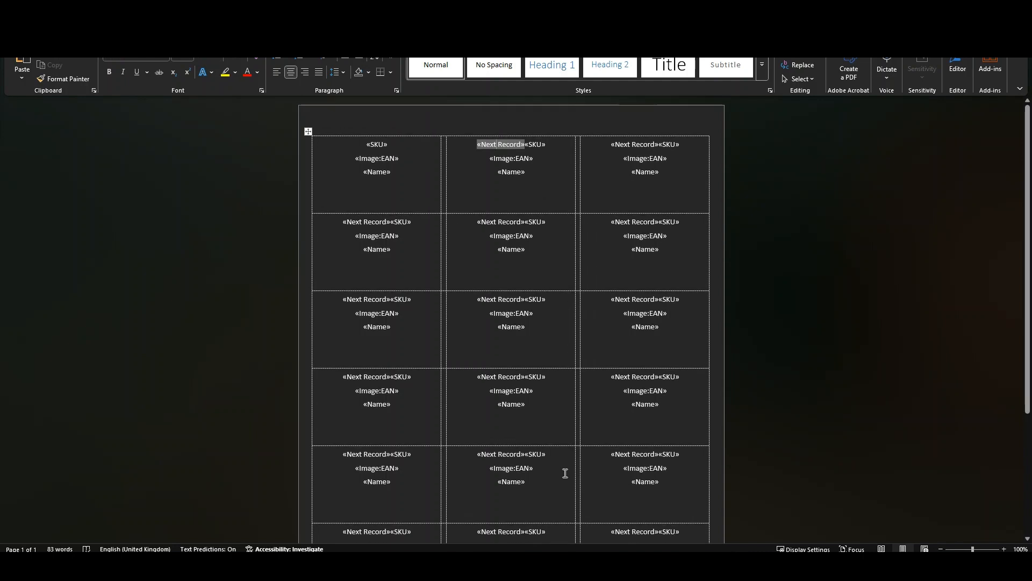
click(393, 146)
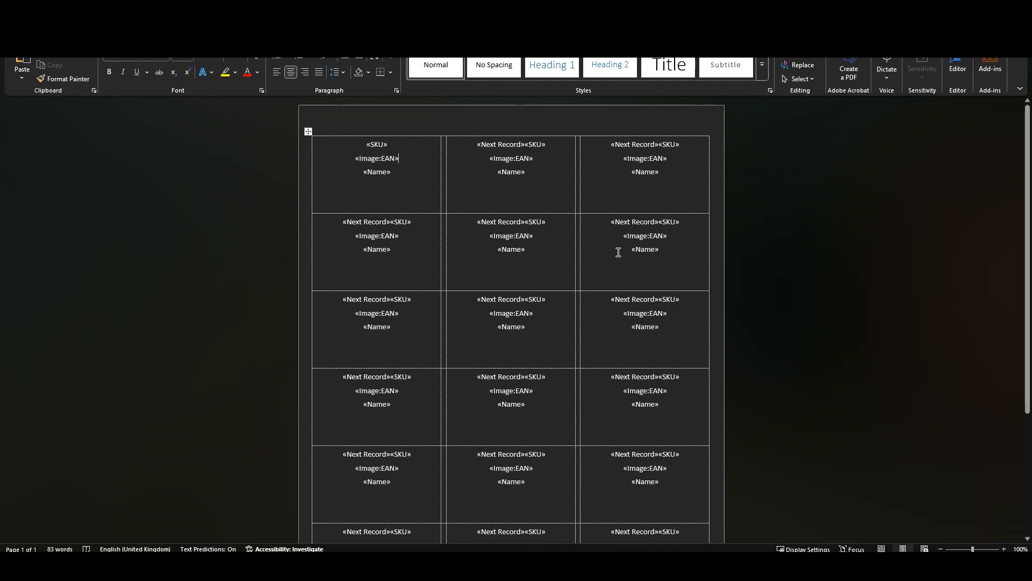
click(495, 144)
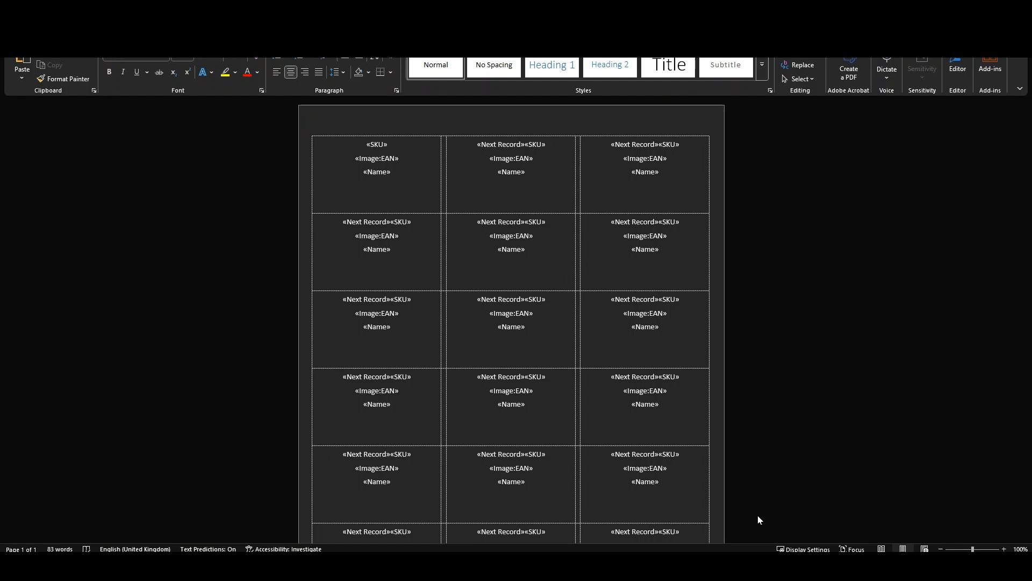
- Examine the single product label template in Word, covering its SKU, Image:EAN_SMALL and Name merge fields
mouse_move(730, 566)
click(787, 517)
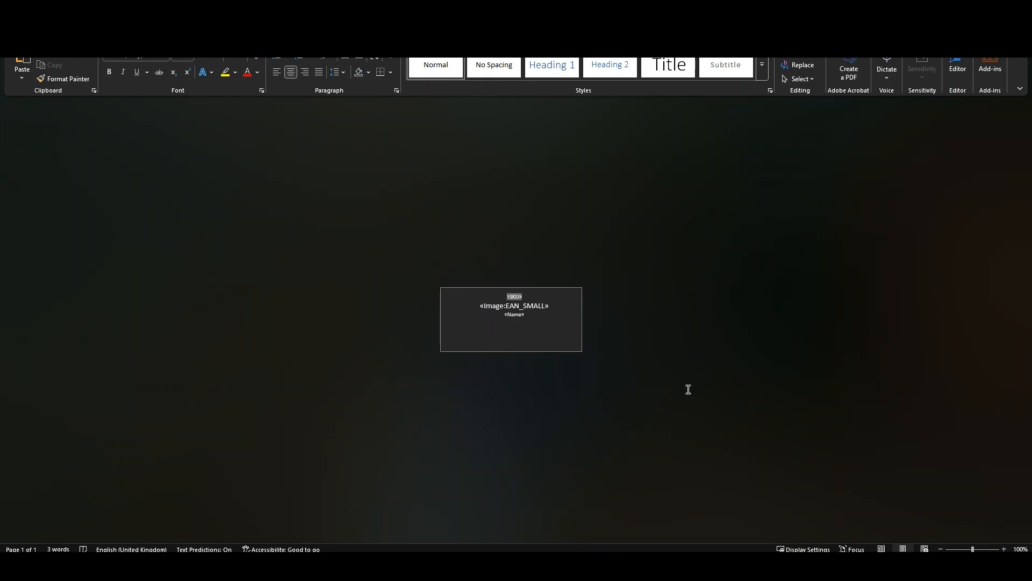
click(1003, 549)
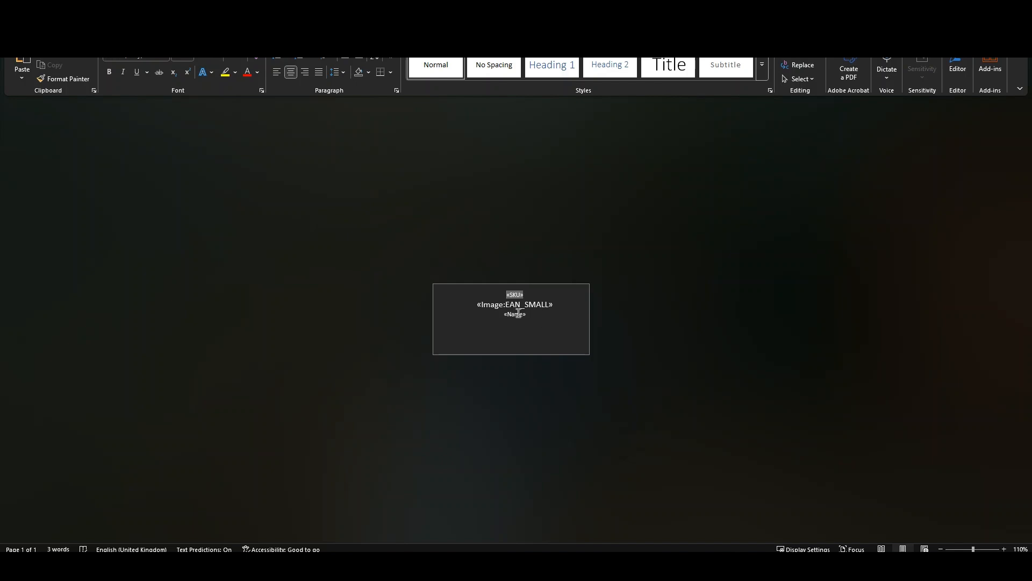
click(526, 295)
click(554, 307)
click(539, 317)
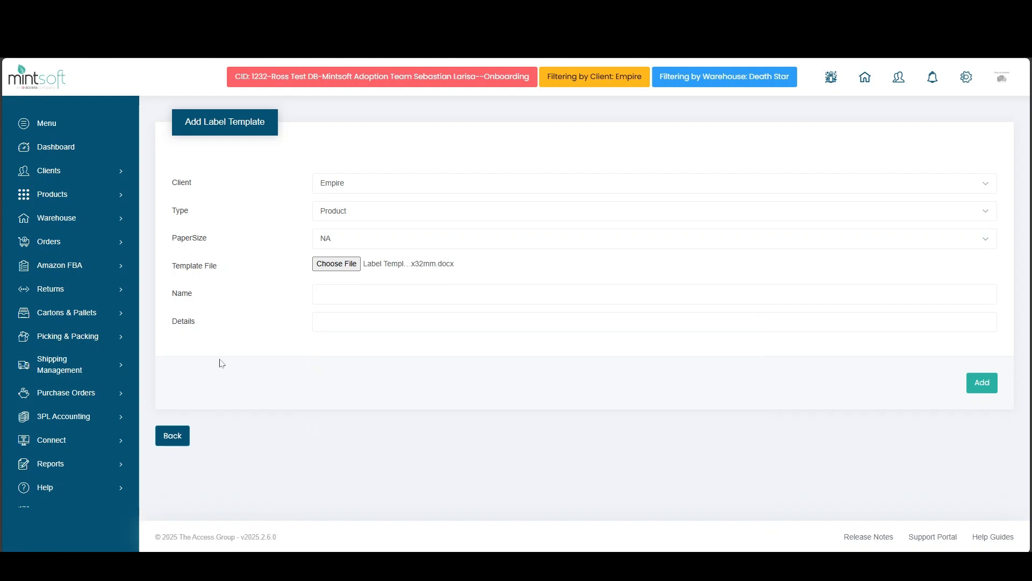
- Back in Mintsoft, attach the Label Templ...x32mm.docx file, name the template 70x30mm Product Label, and add it
click(347, 294)
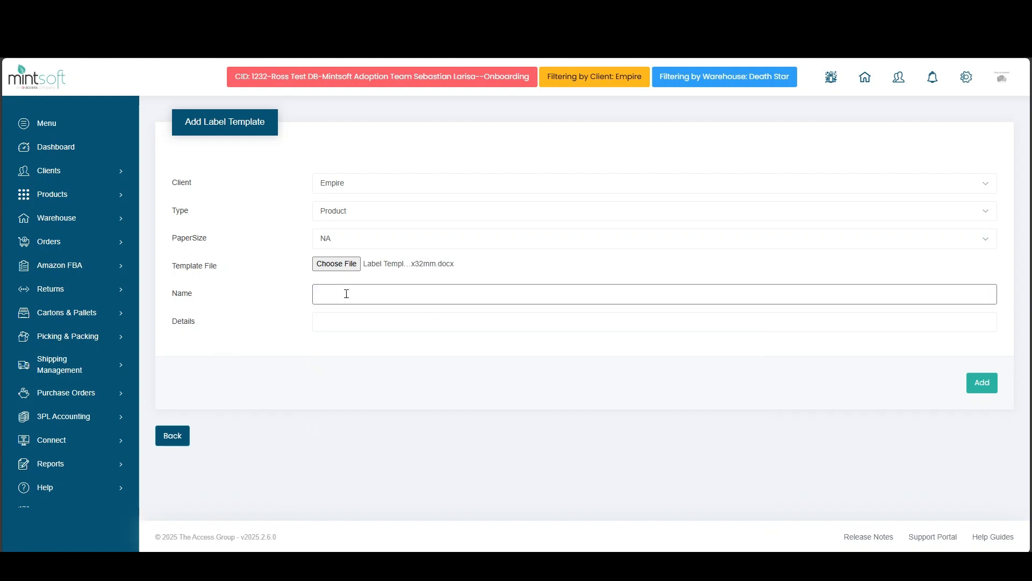
text(70x30mm Product Label)
click(984, 387)
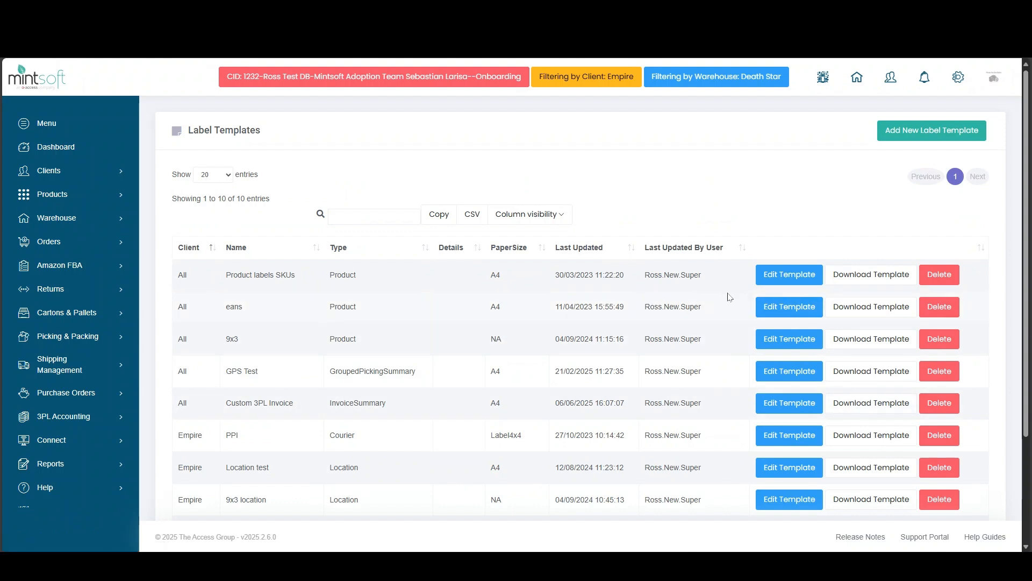
- Start another Empire label template with Location as its type, and check the LocationName and Image:ID_SMALL fields of the location template in Word
click(927, 137)
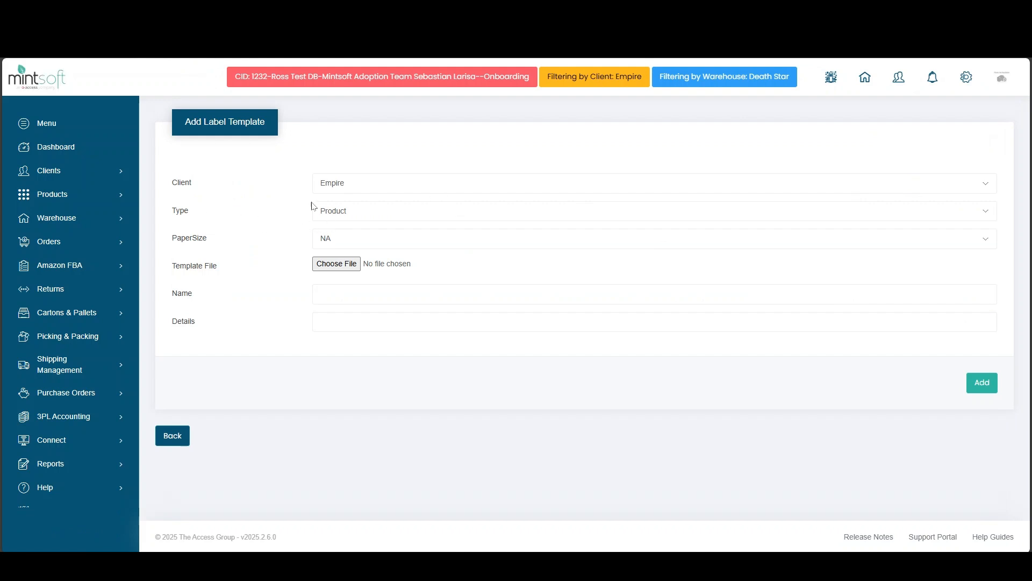
click(331, 215)
click(347, 278)
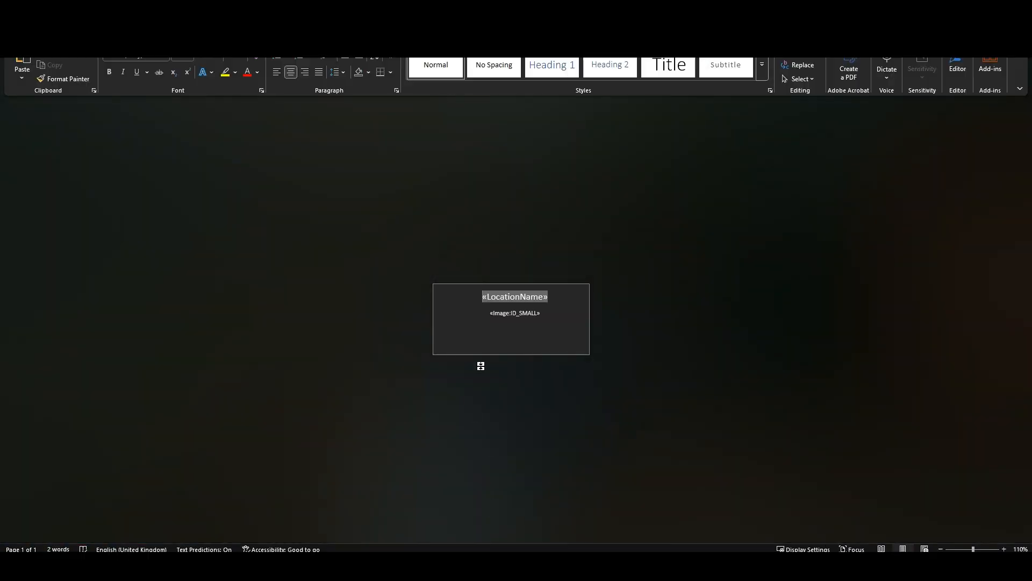
click(552, 313)
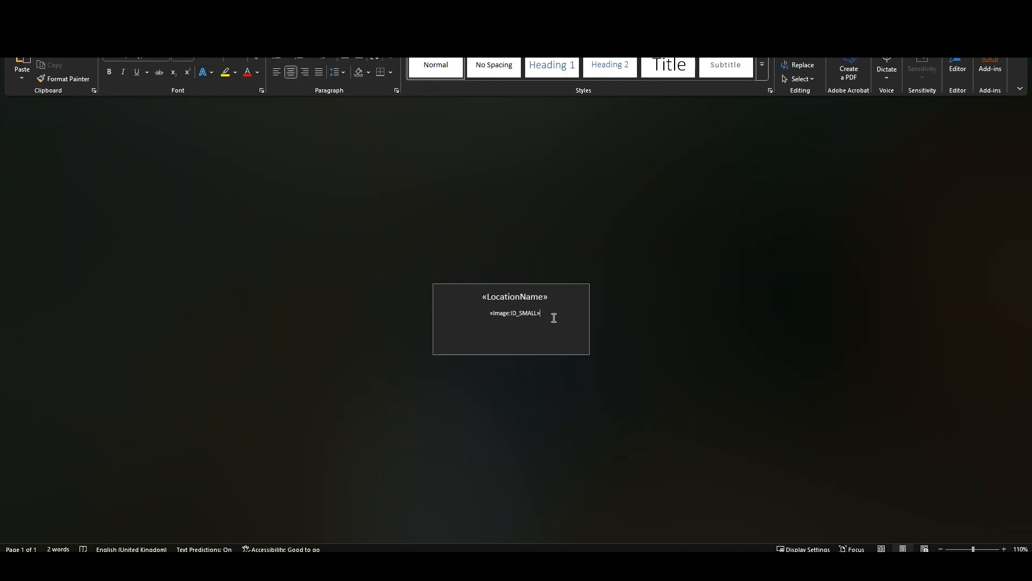
click(545, 319)
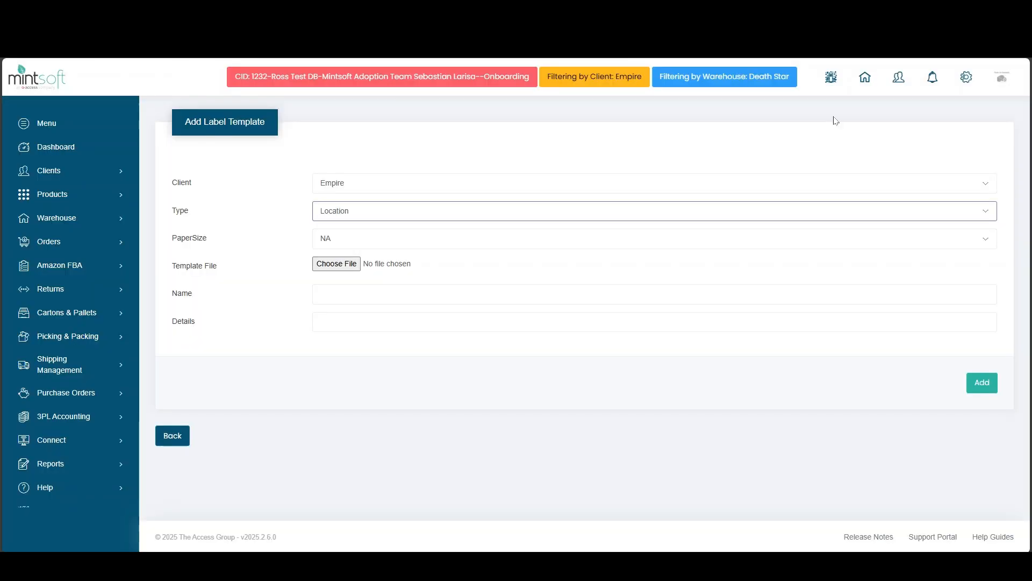
- Back in Mintsoft, attach the Label Templ...mm (1).docx file, name the template 70x30mm Location label, and add it
click(280, 342)
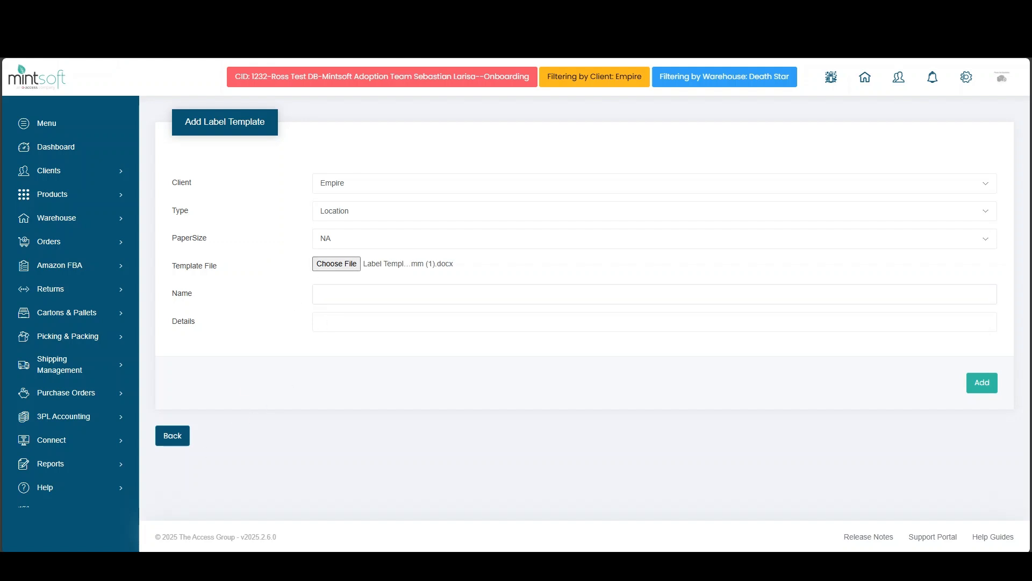
click(365, 292)
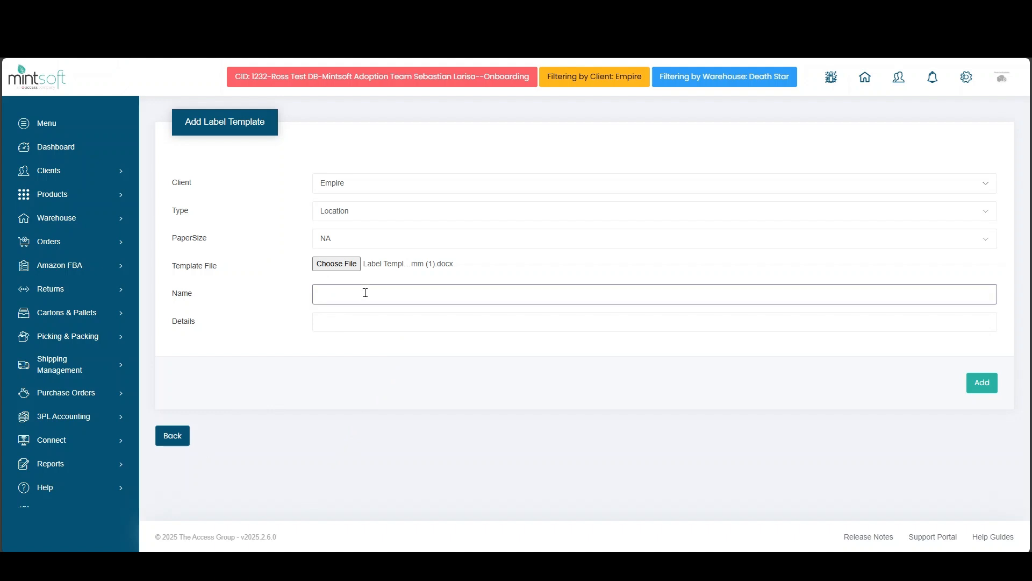
text(70x30mmm Location label)
click(360, 293)
key(BackSpace)
click(976, 383)
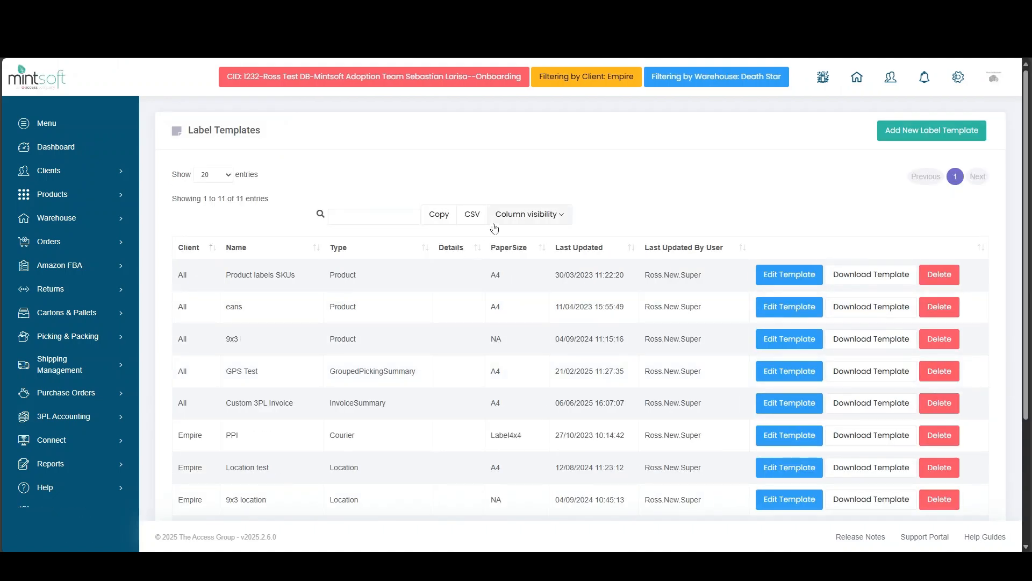
- Open Product Labels from the product extras and start label generation for product API10-APITEST in the Death Star warehouse
click(121, 205)
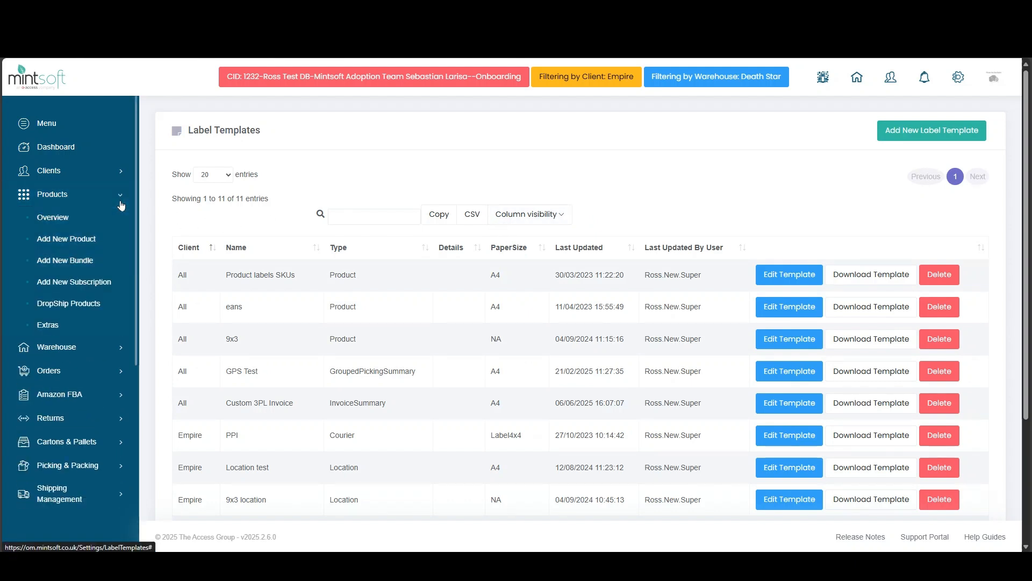
click(57, 323)
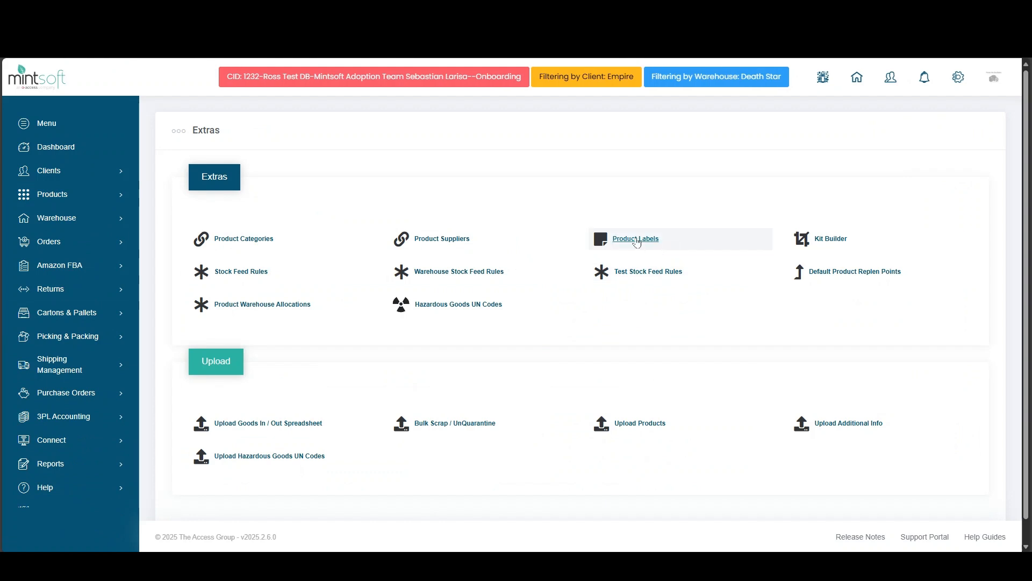
click(637, 243)
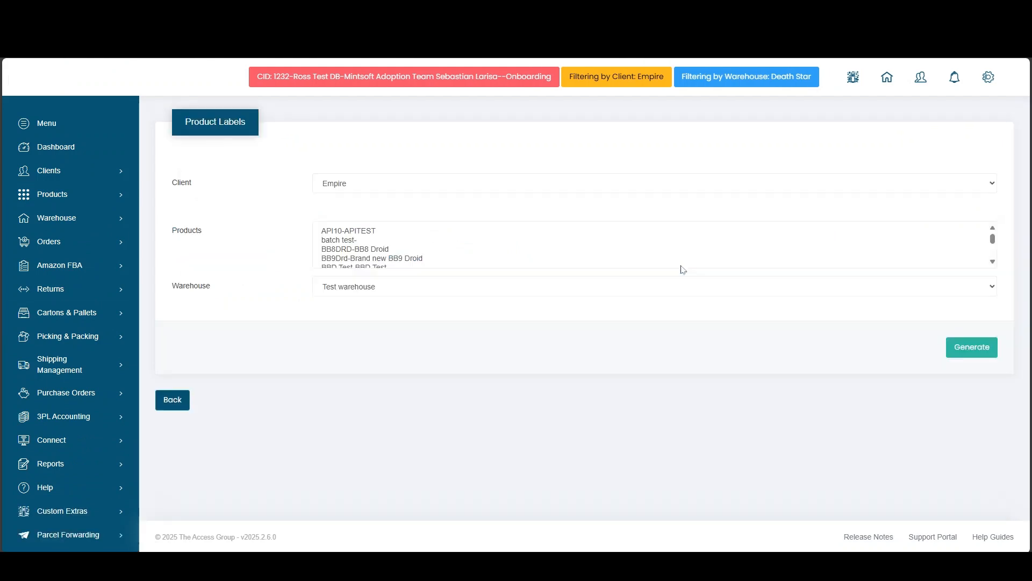
click(406, 235)
text(api)
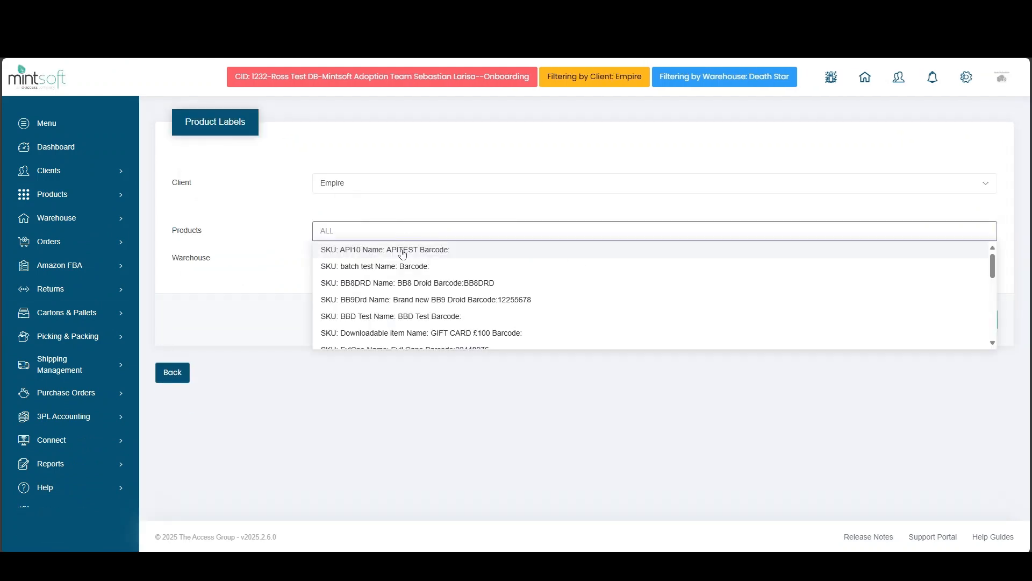
click(402, 248)
click(367, 267)
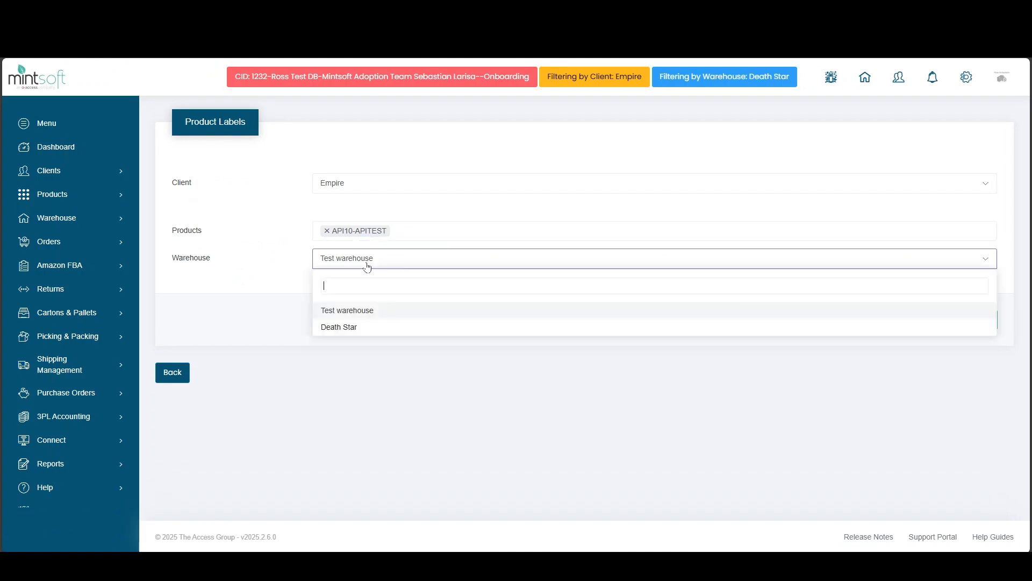
click(352, 326)
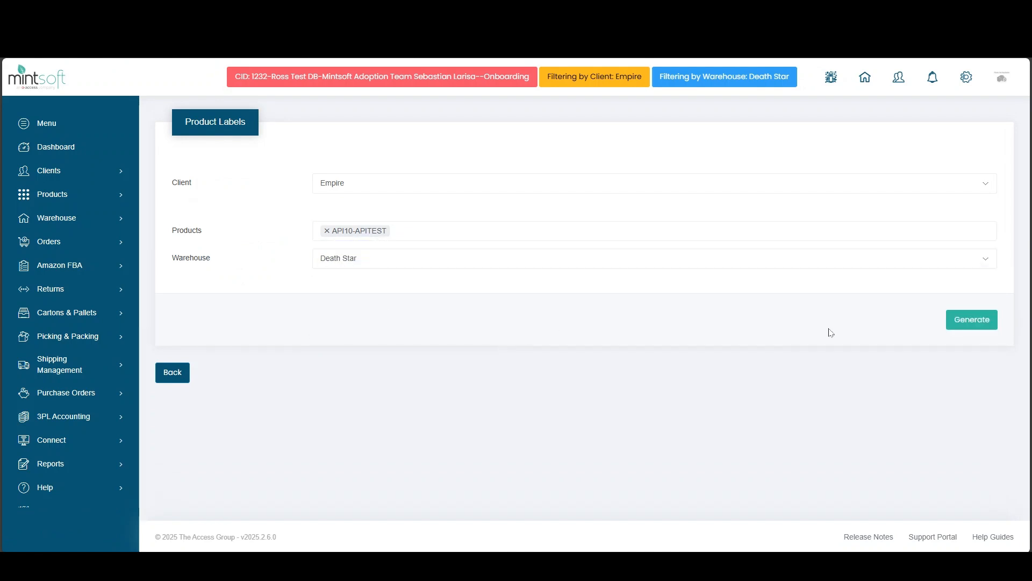
click(969, 327)
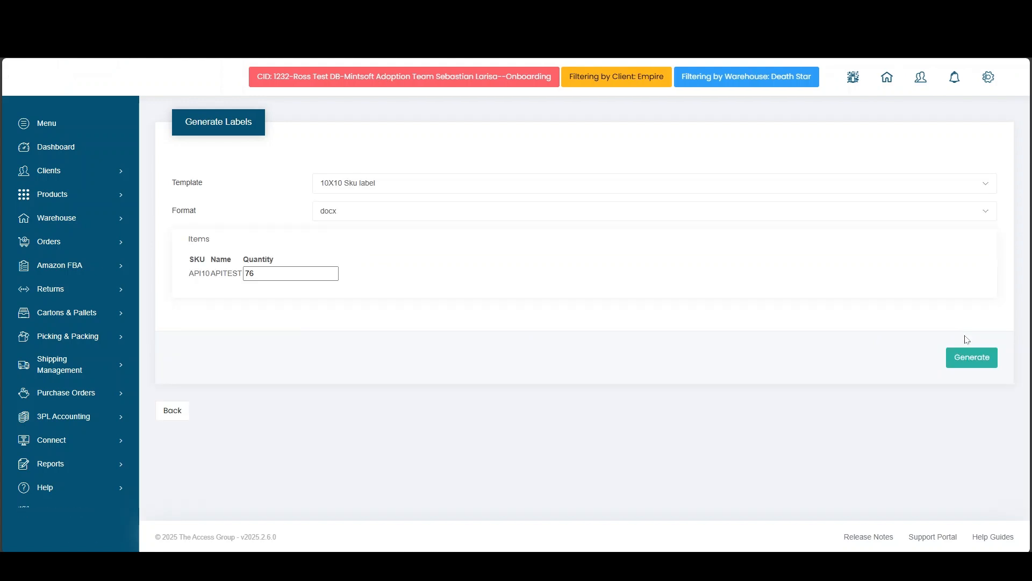
- Generate one API10 label from the 70x30mm Product Label template in docx format, and open the generated file in Word
click(370, 181)
click(407, 250)
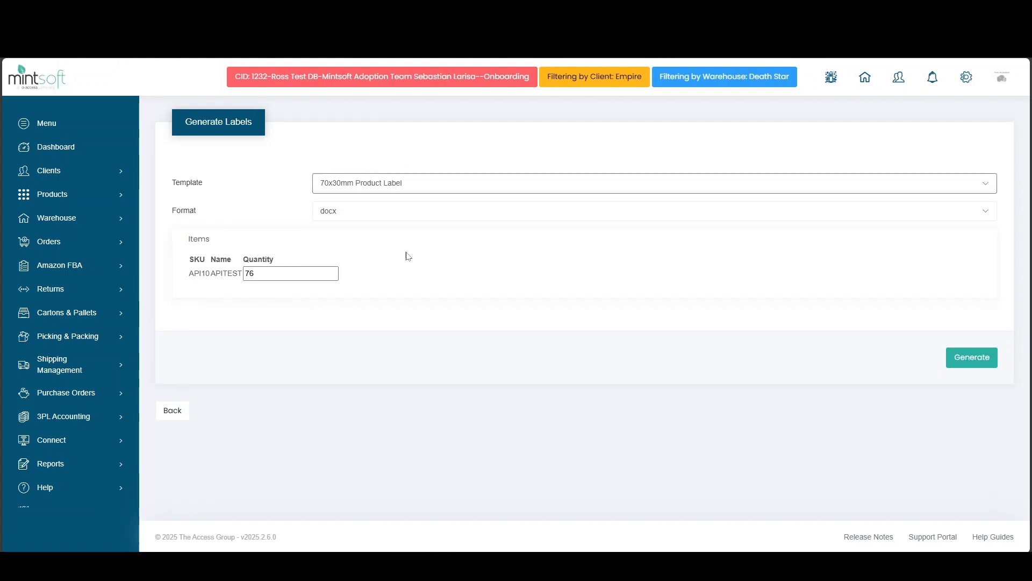
click(368, 214)
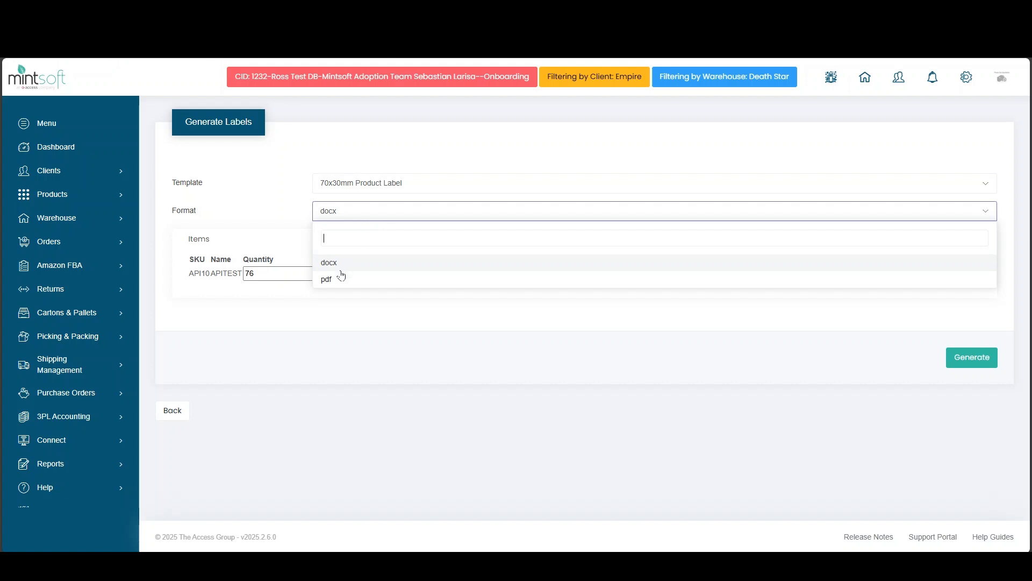
click(285, 208)
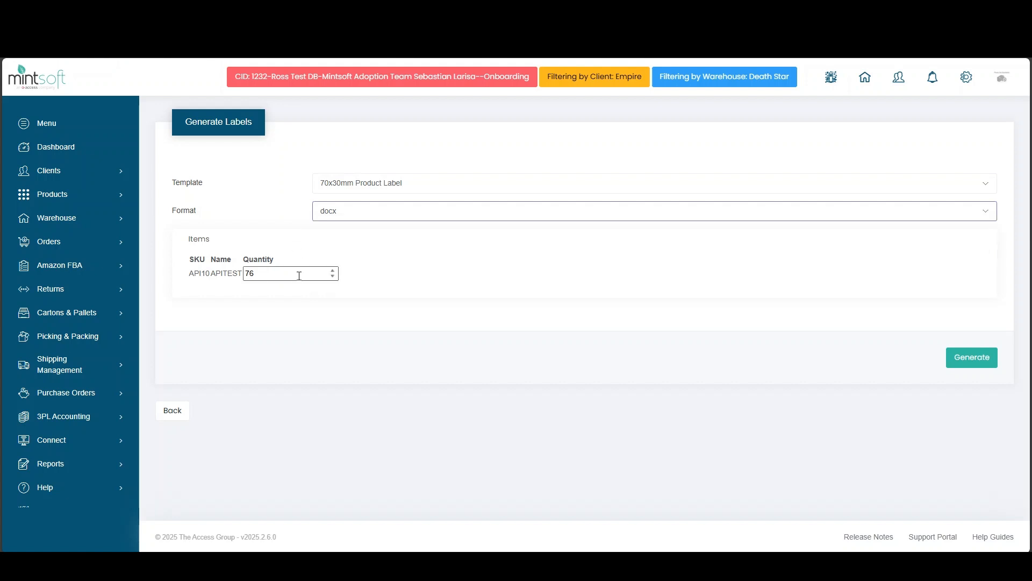
click(299, 276)
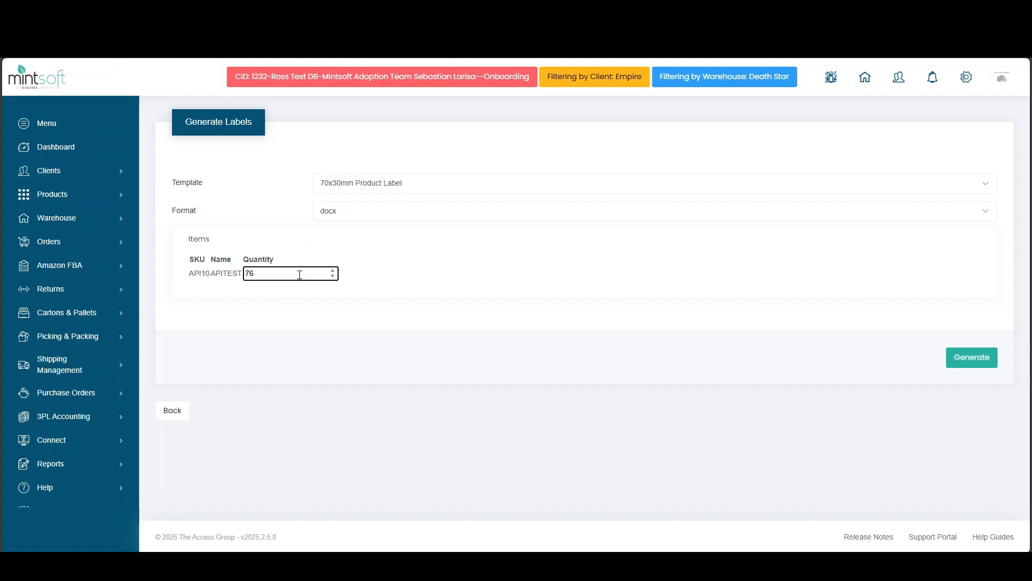
key(BackSpace)
key(BackSpace)
text(1)
click(414, 326)
click(729, 529)
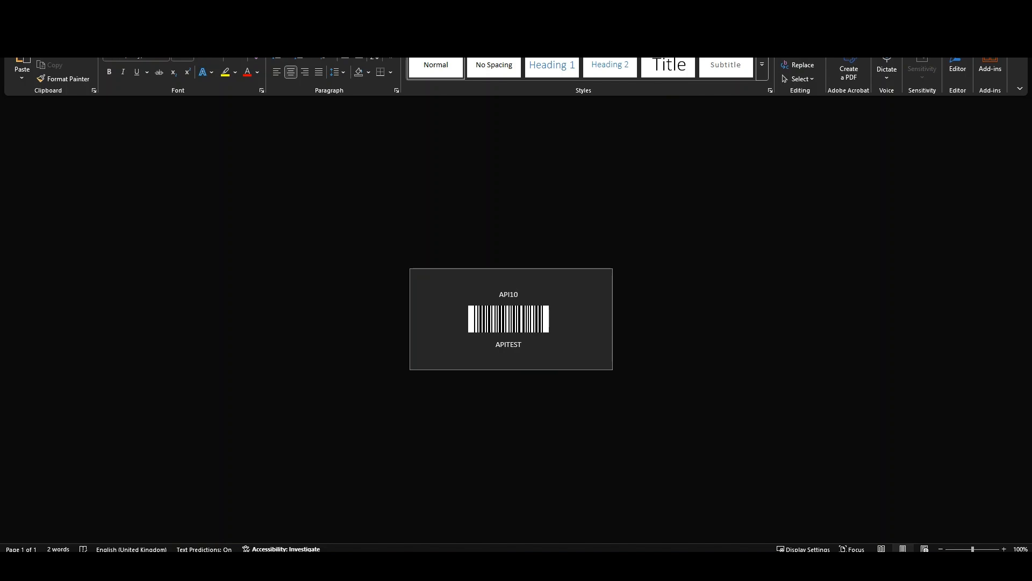
- Back in Mintsoft, open the Death Star warehouse's locations and select locations 1110 and 1111
key(alt+Tab)
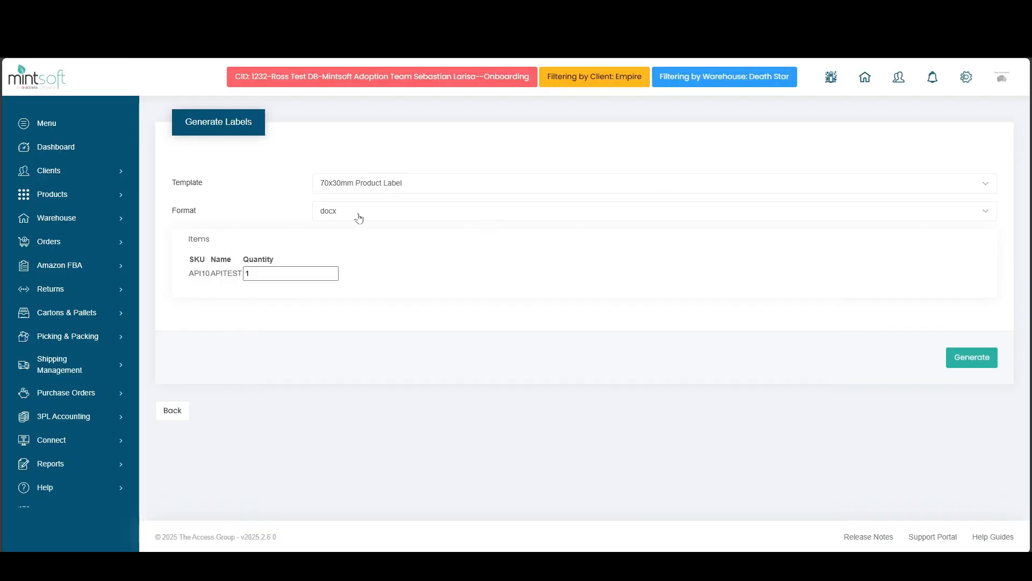
click(107, 220)
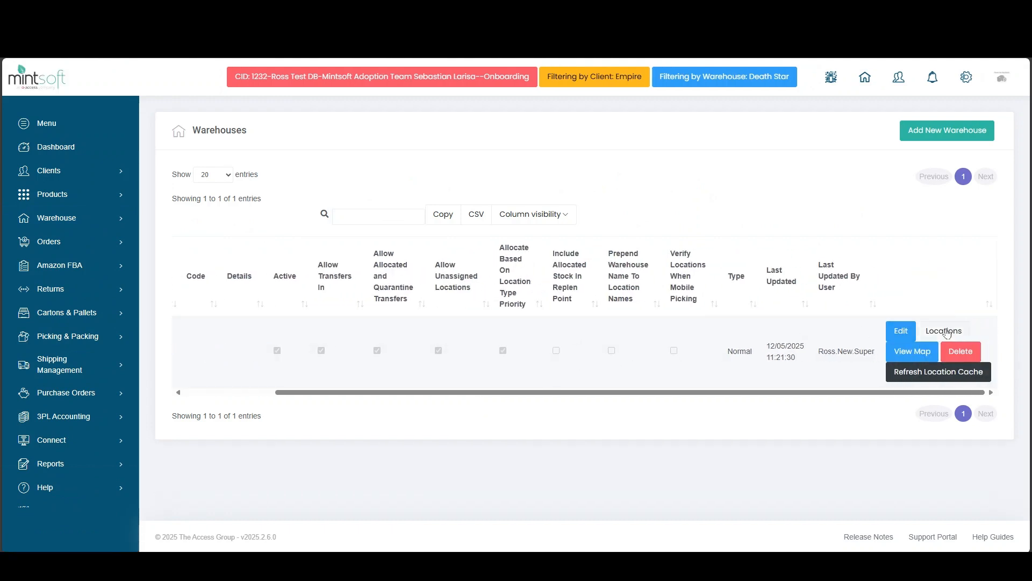
click(915, 332)
scroll(272, 366, down, 3)
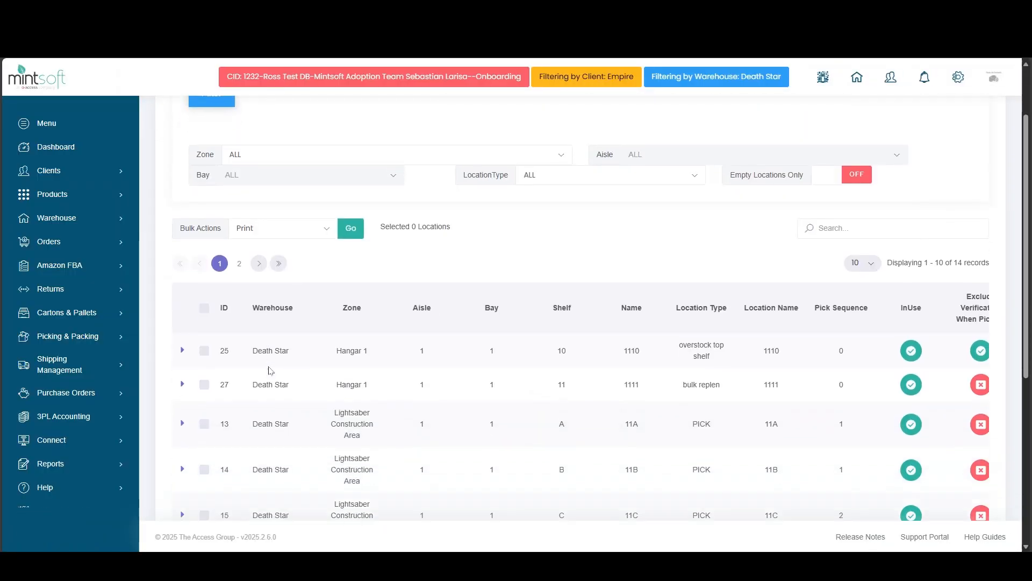
click(206, 276)
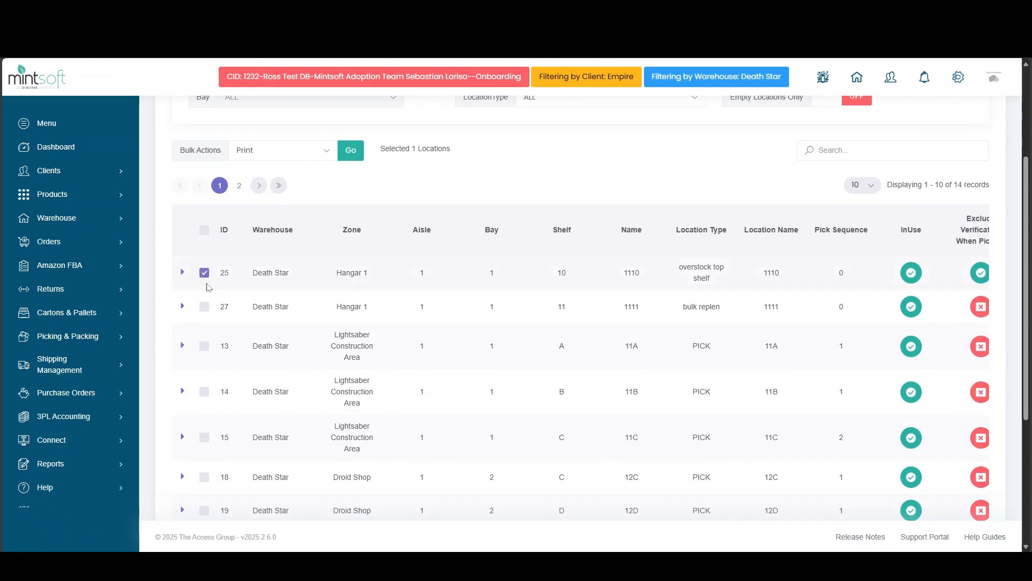
click(205, 307)
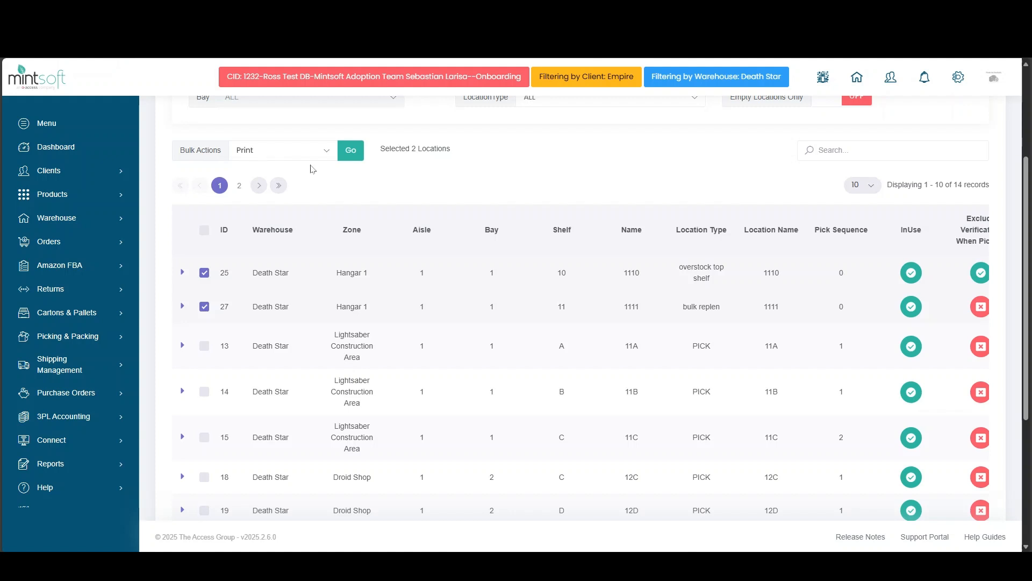
- Print labels for the two selected locations using the Print Labels 70x30mm Location label template in docx format
click(360, 153)
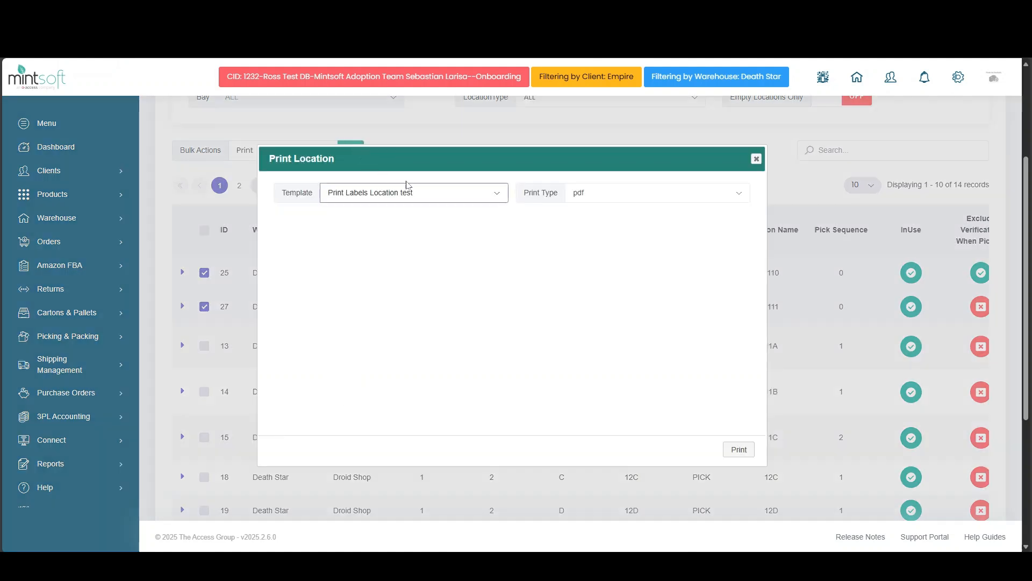
click(370, 198)
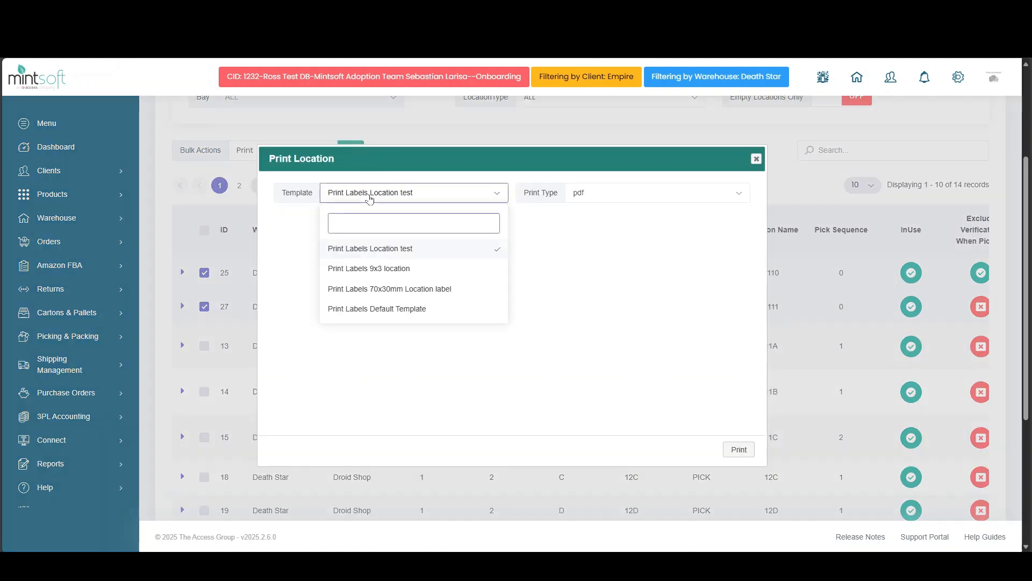
click(417, 289)
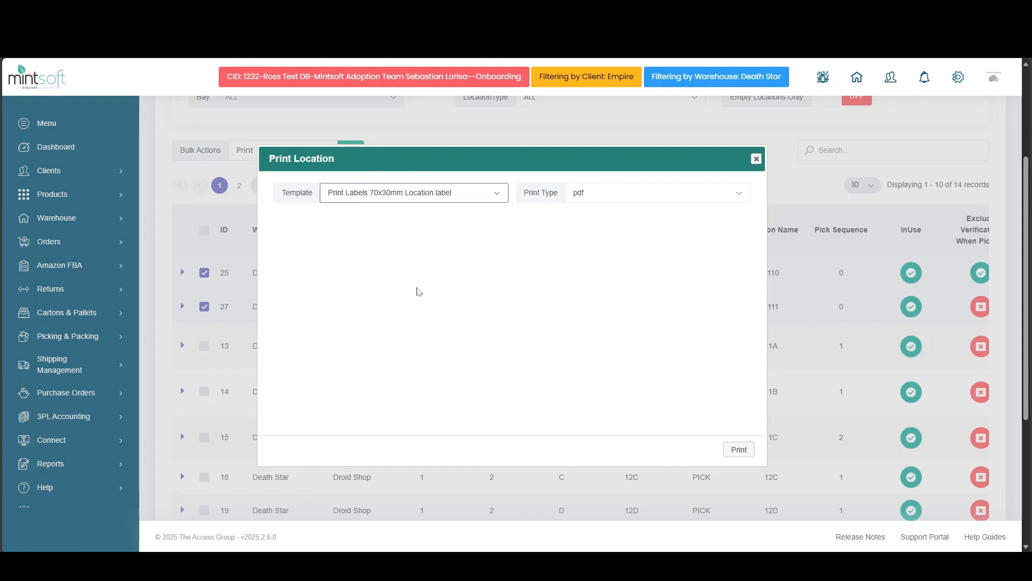
click(599, 196)
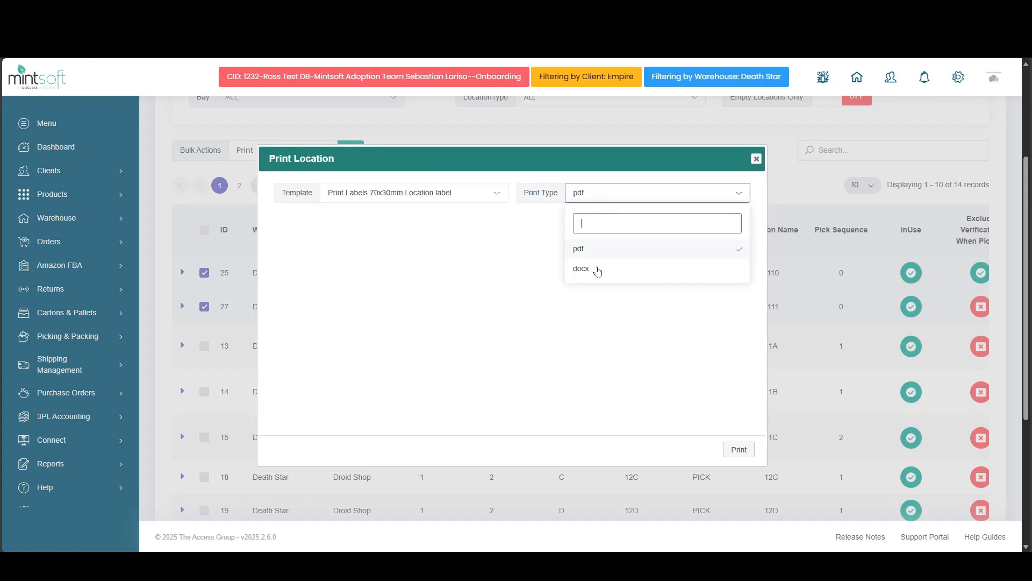
click(581, 269)
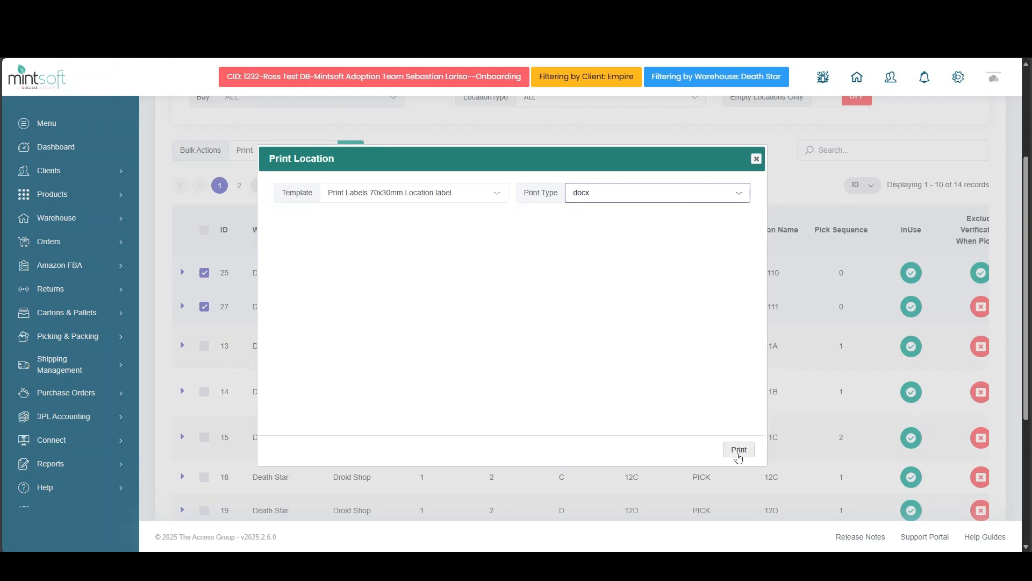
click(739, 450)
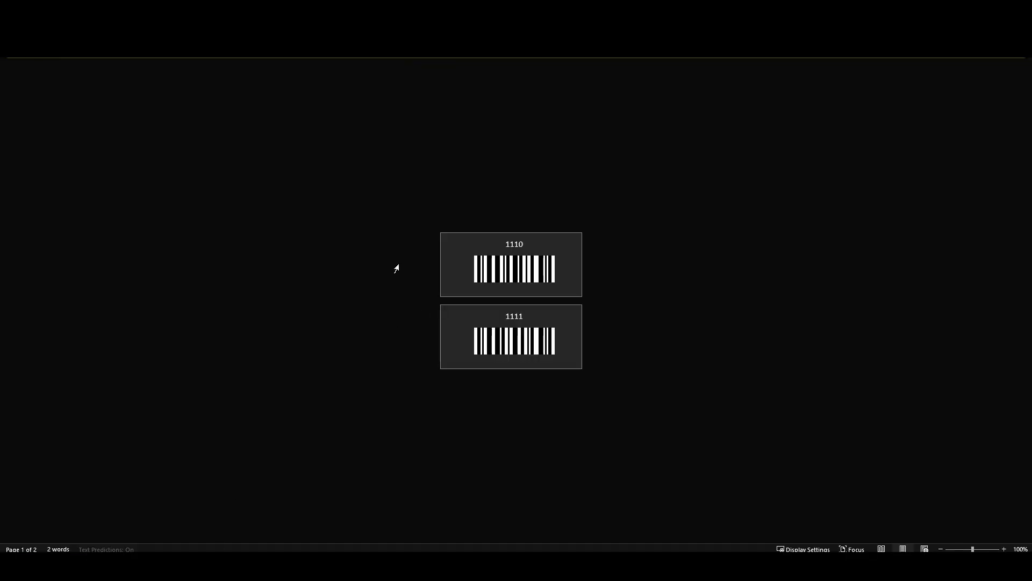